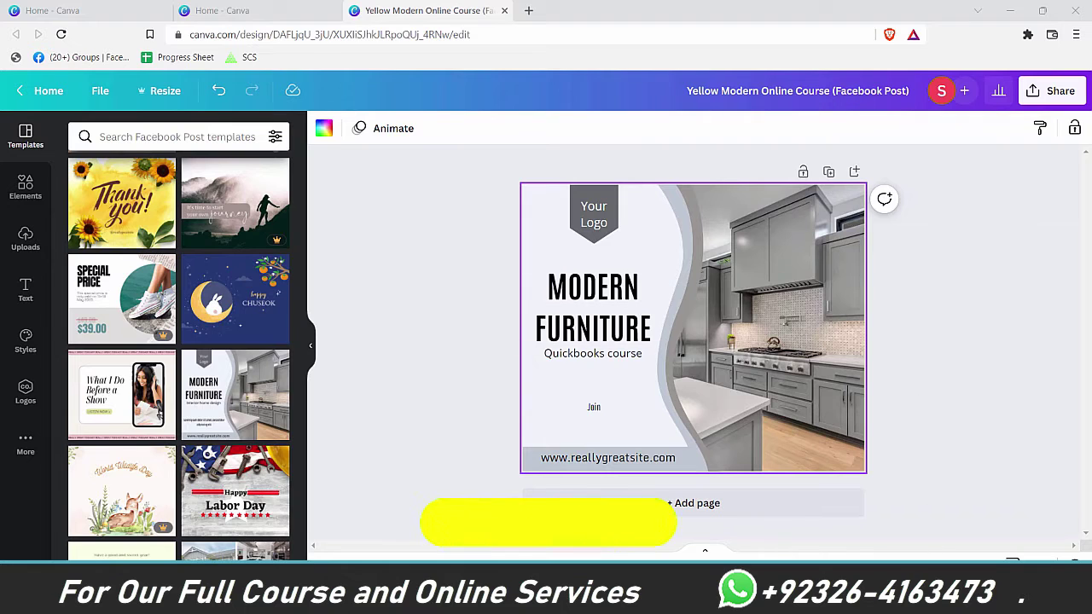
- Collapse the template gallery beside the Facebook post design to enlarge the canvas area
click(911, 569)
click(311, 346)
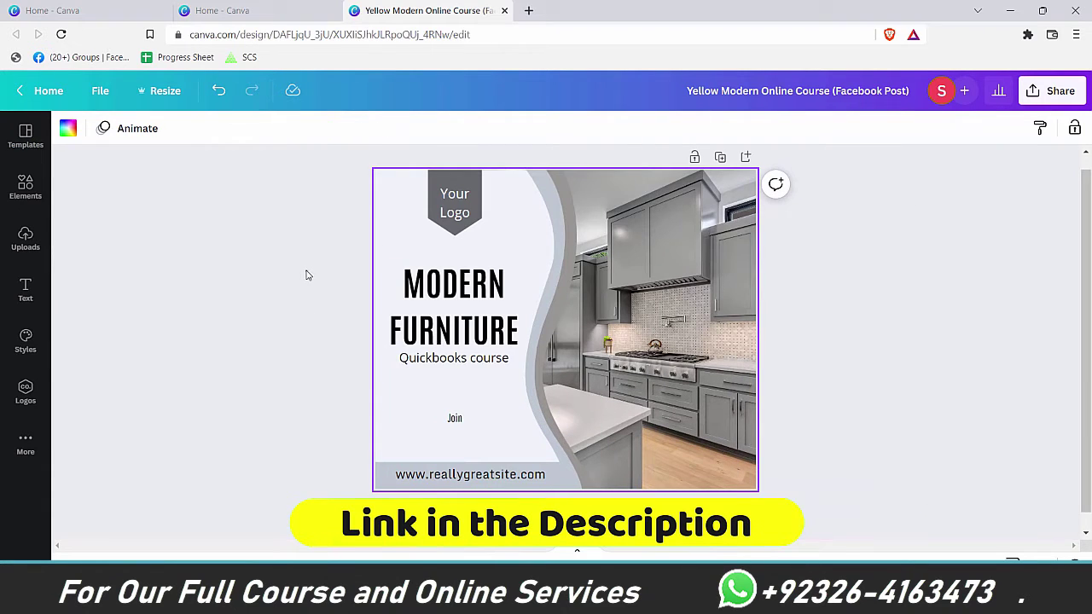
click(307, 274)
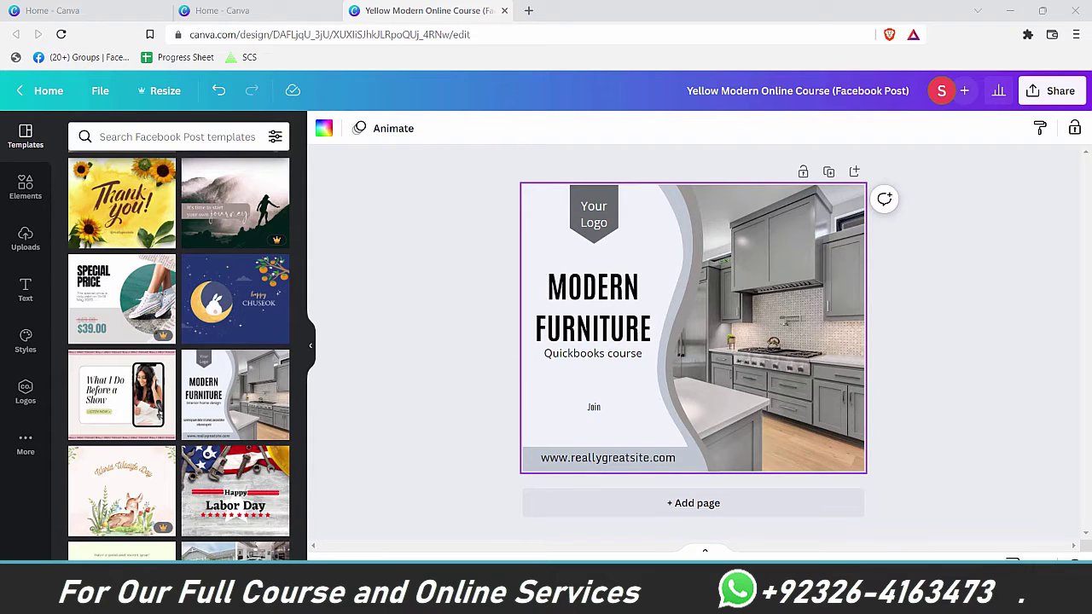
click(311, 345)
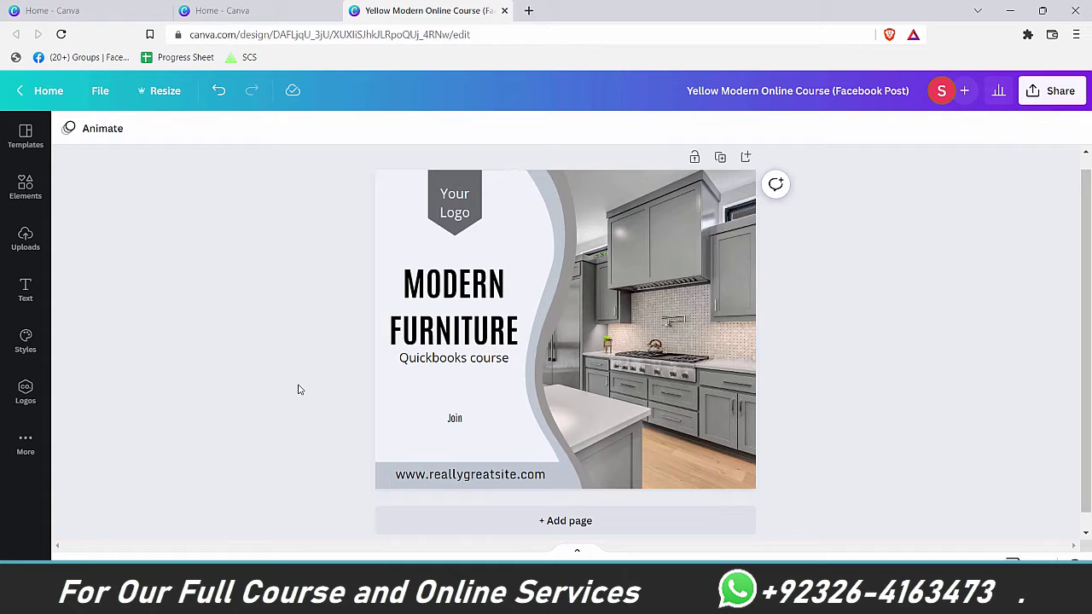
scroll(299, 389, up, 1)
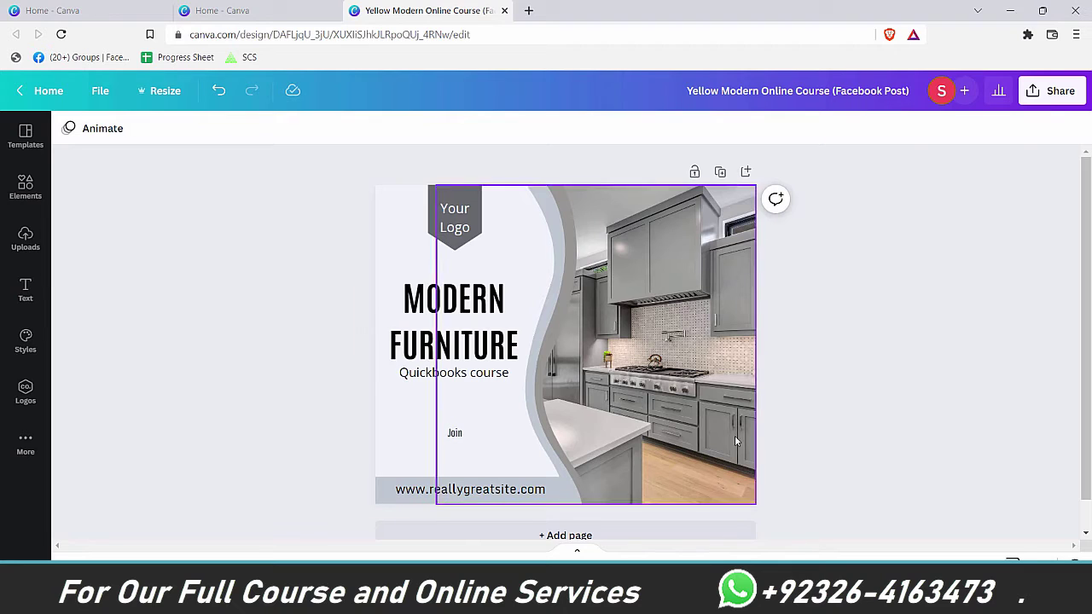
- Choose Poster (Portrait), Facebook Cover, Instagram Post (Square), Logo and Instagram Story as resize formats for the design
click(170, 100)
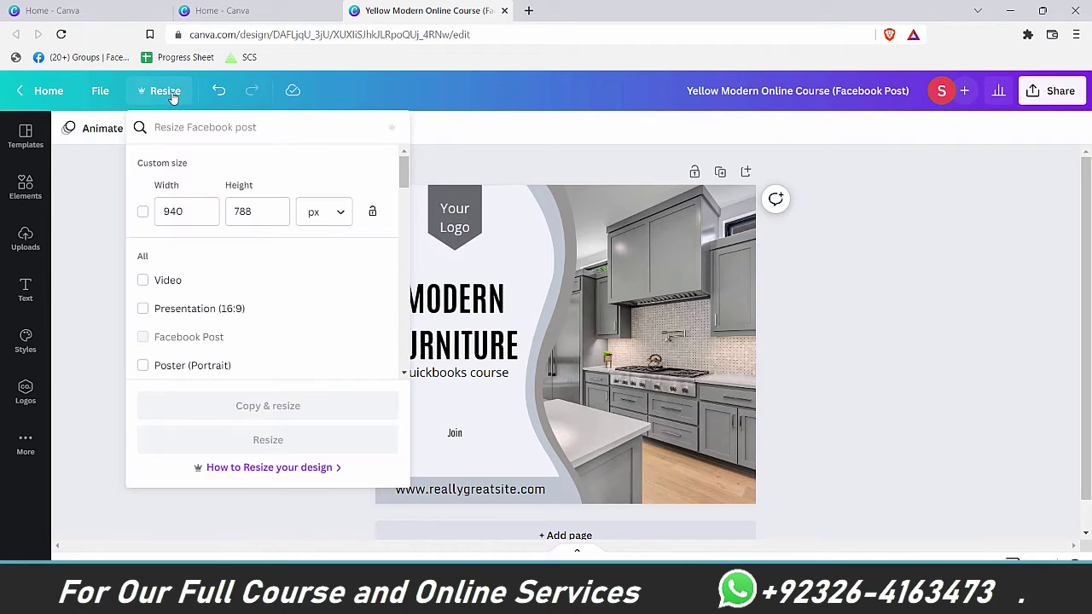
scroll(275, 322, down, 2)
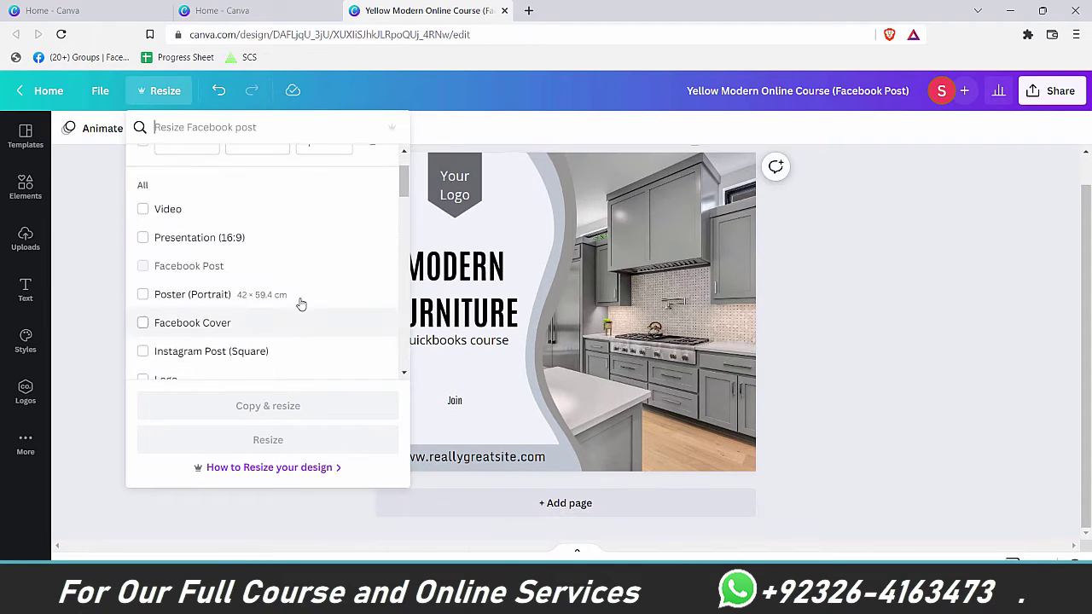
scroll(316, 258, down, 2)
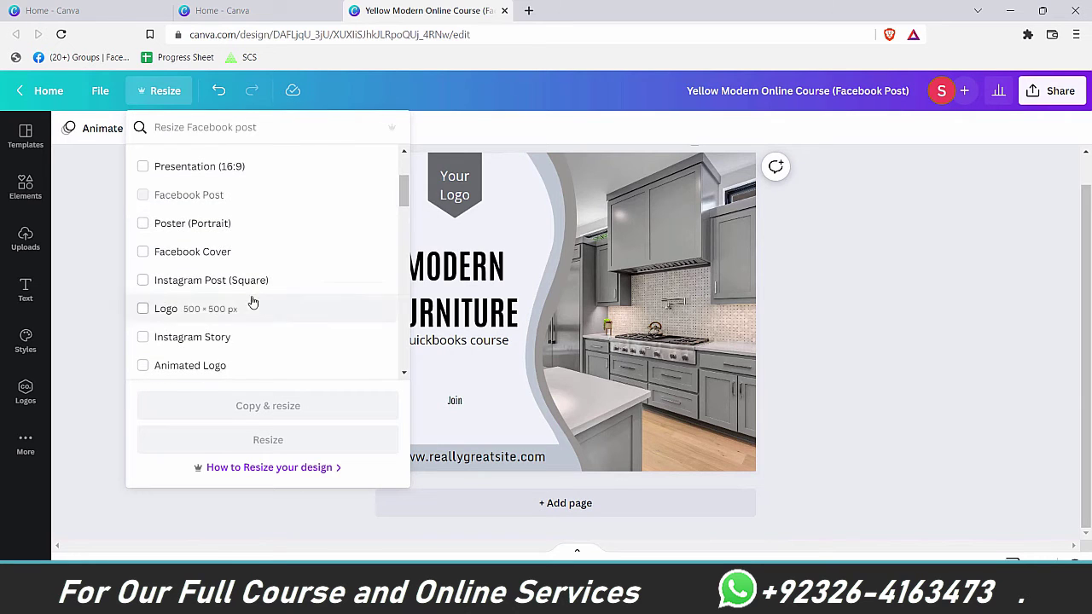
click(143, 226)
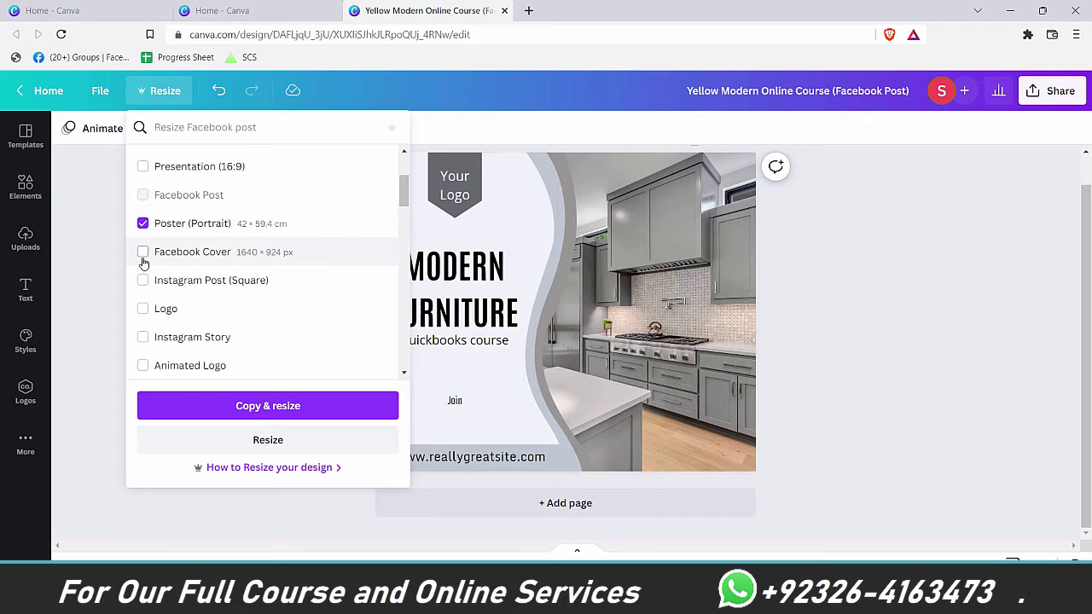
click(142, 256)
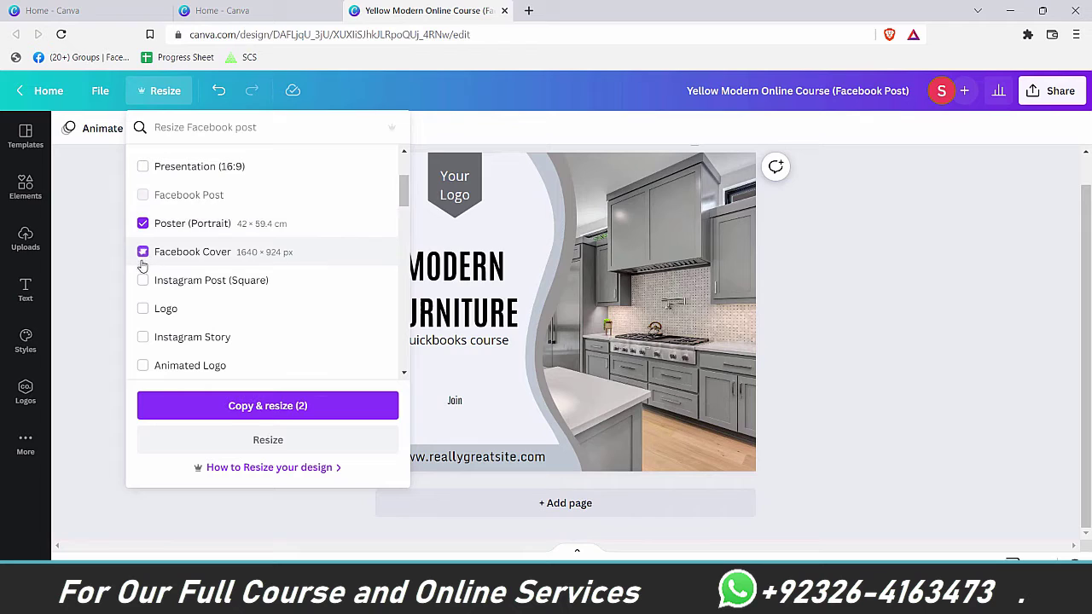
click(143, 309)
scroll(143, 281, down, 2)
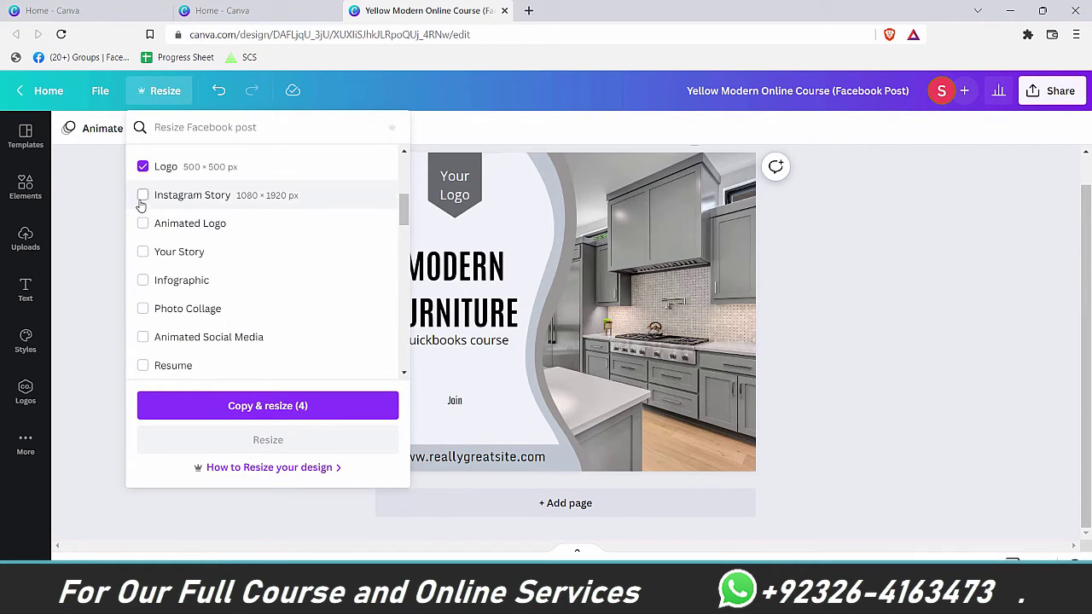
scroll(143, 324, down, 1)
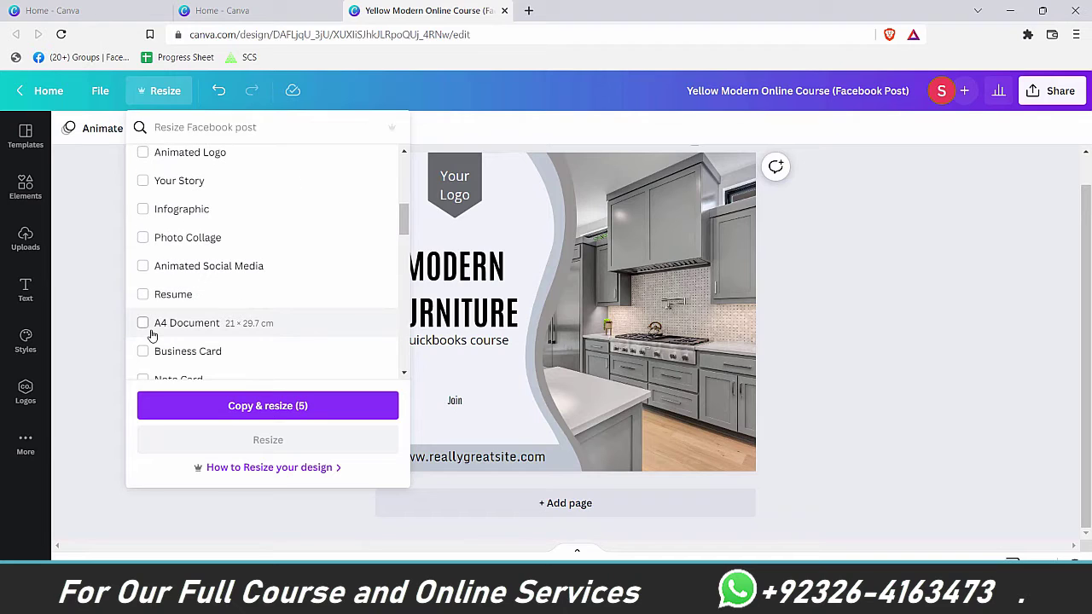
- Add Brochure and Postcard to the formats selected for resizing the design
scroll(285, 337, down, 2)
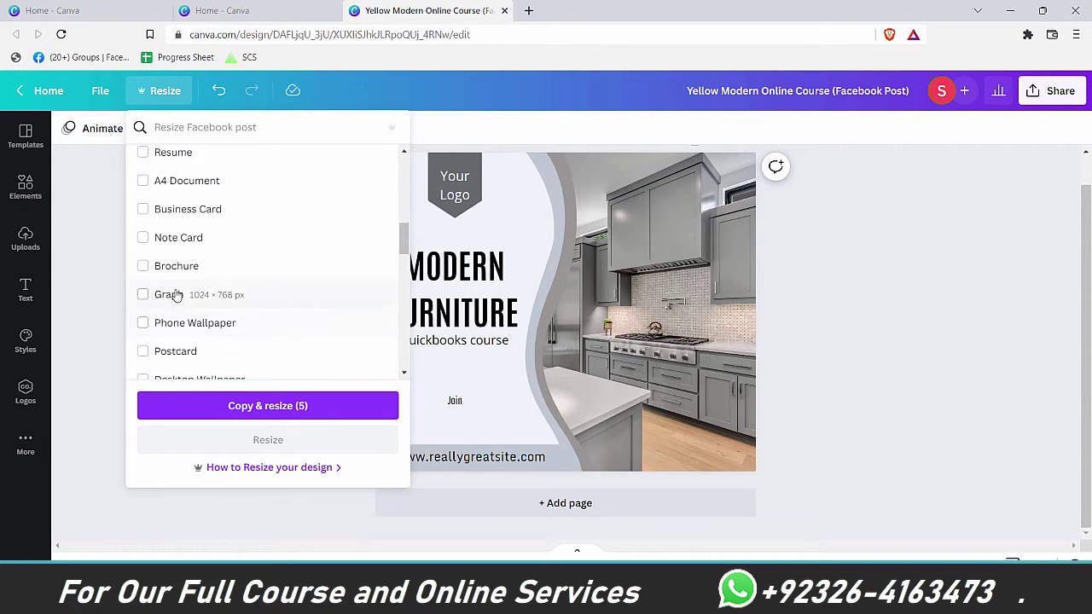
click(143, 268)
scroll(329, 336, down, 1)
click(143, 282)
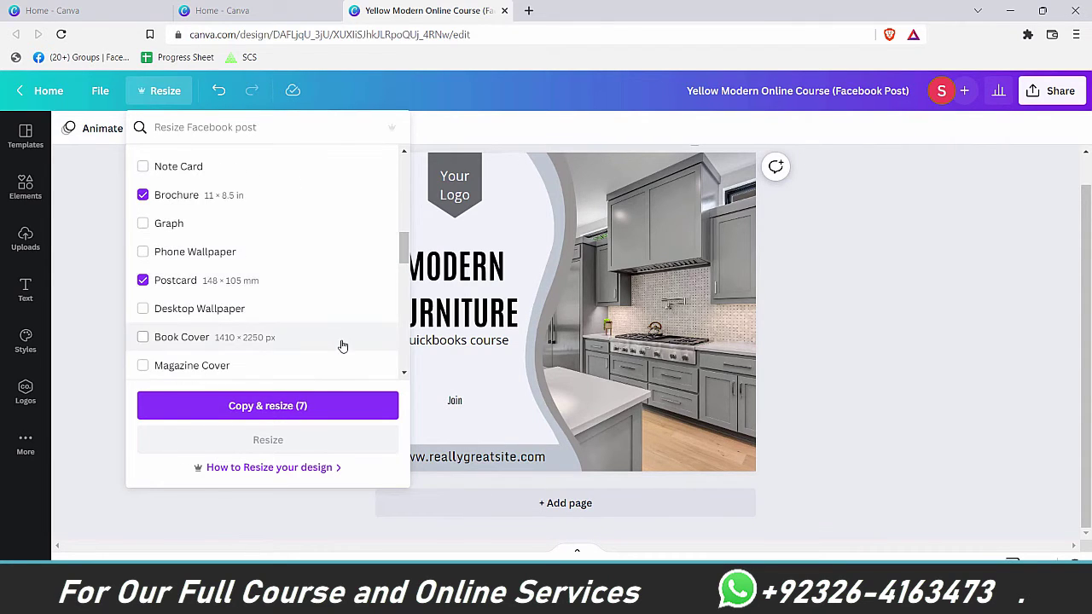
- Go through the remaining resize formats and add Book Cover and T-Shirt to the selection
scroll(345, 346, down, 3)
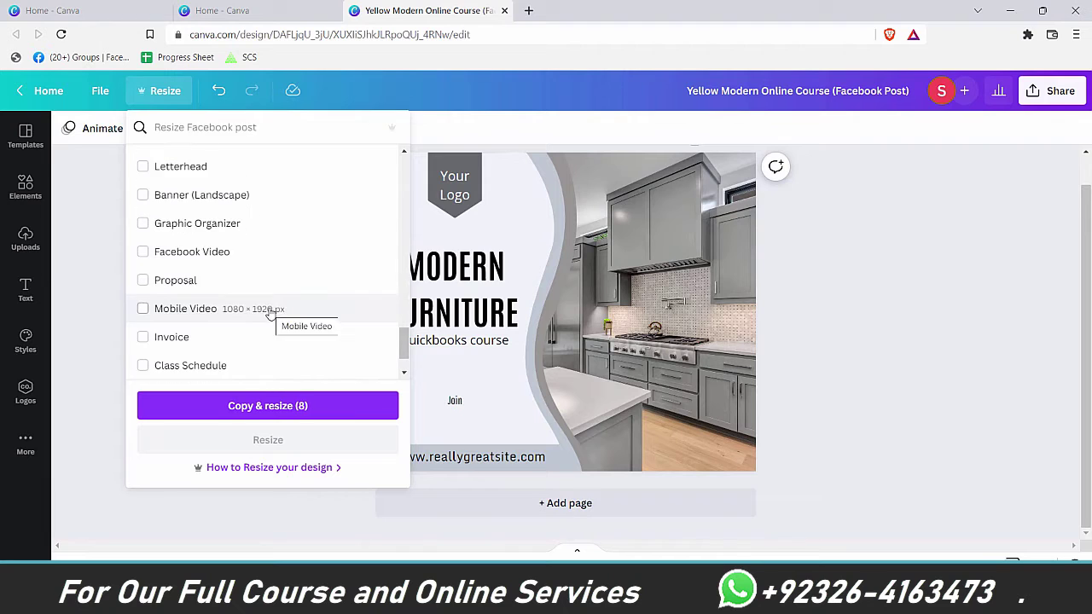
scroll(271, 313, up, 4)
scroll(274, 316, down, 5)
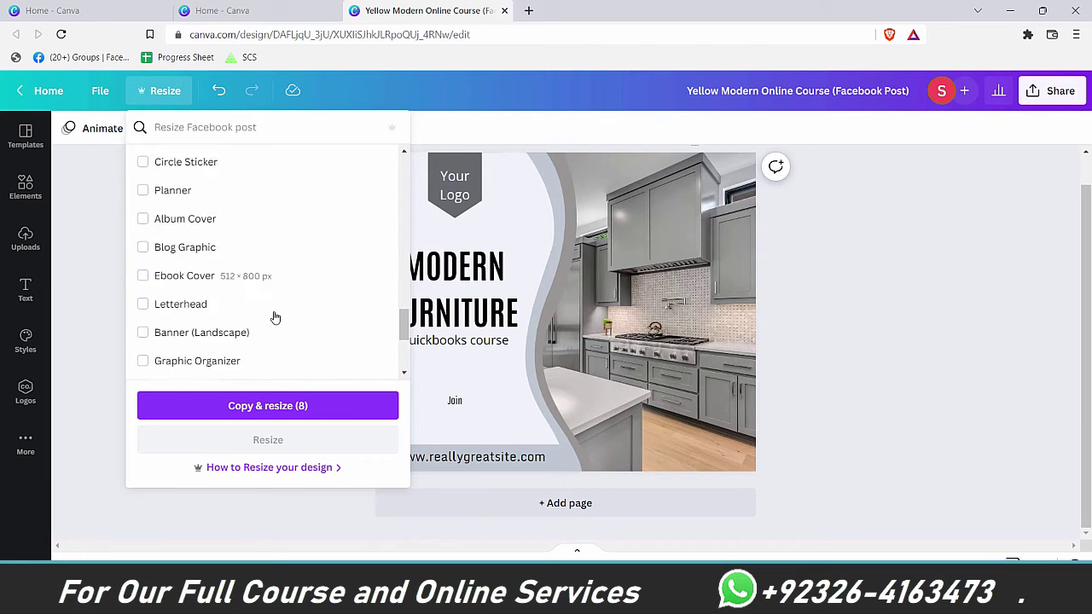
scroll(341, 321, up, 6)
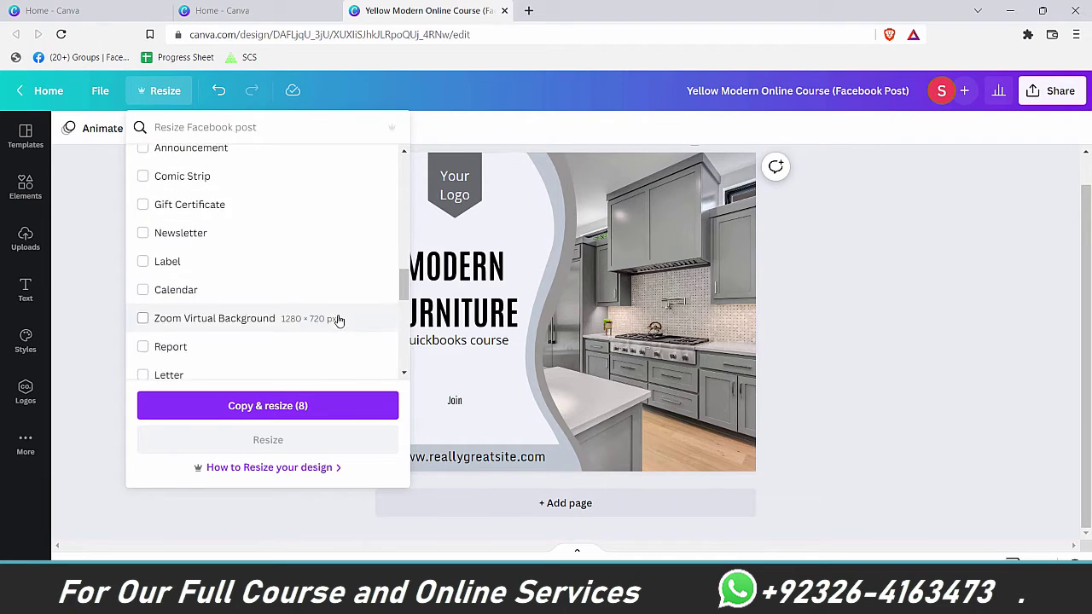
scroll(348, 318, up, 5)
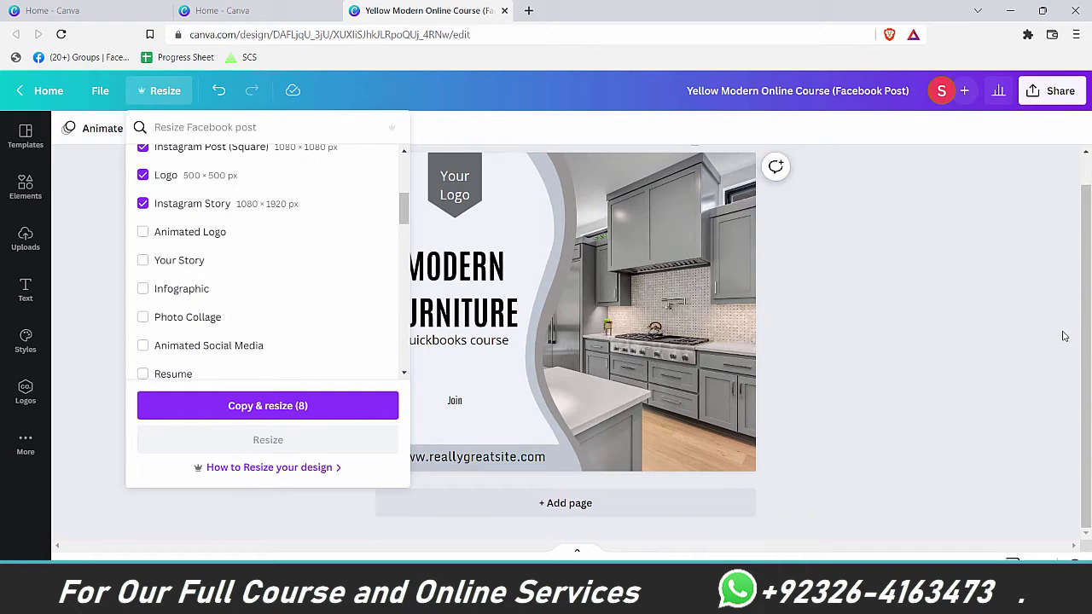
scroll(171, 333, down, 3)
click(143, 337)
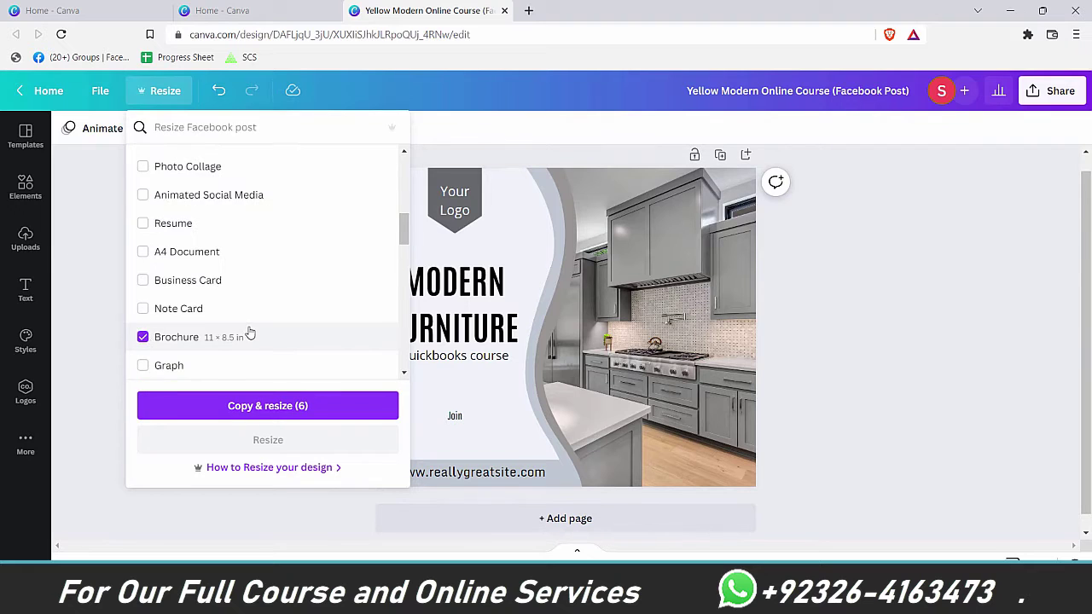
scroll(248, 334, down, 3)
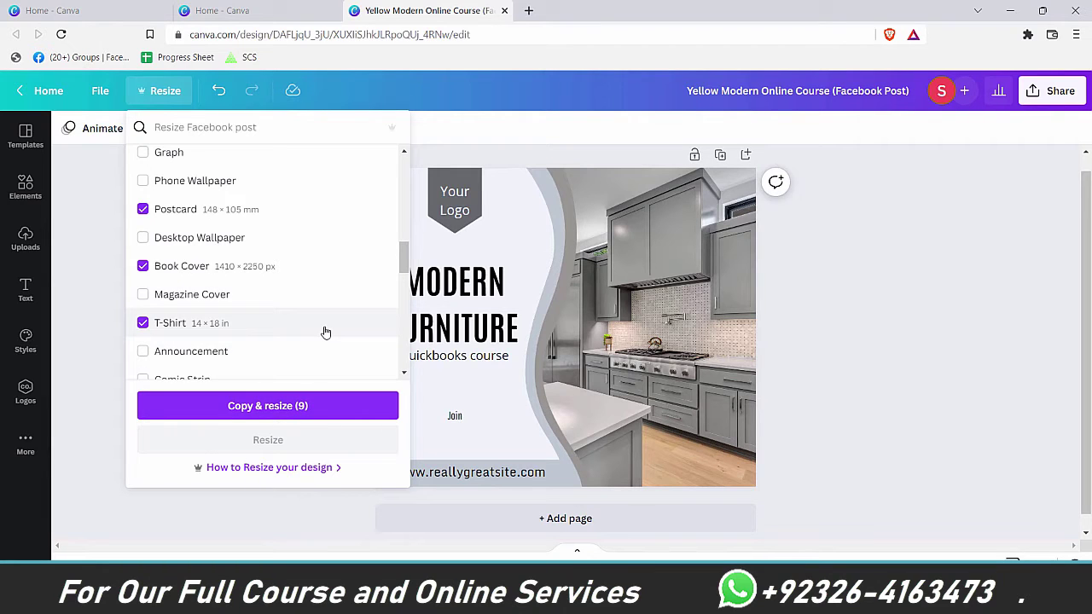
- Try to create resized copies of the design in all selected formats
click(309, 407)
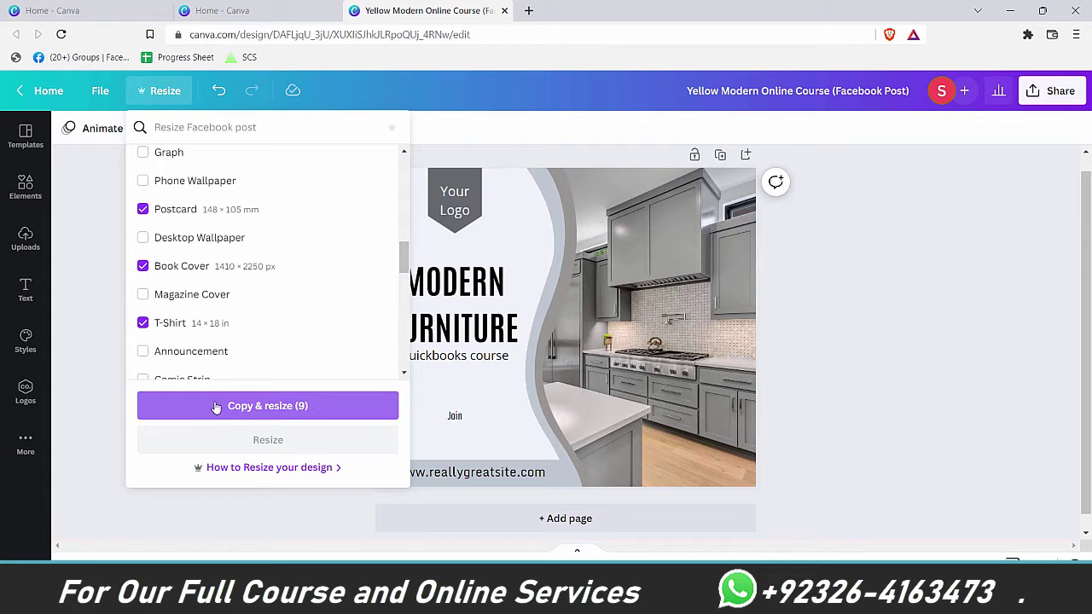
click(297, 416)
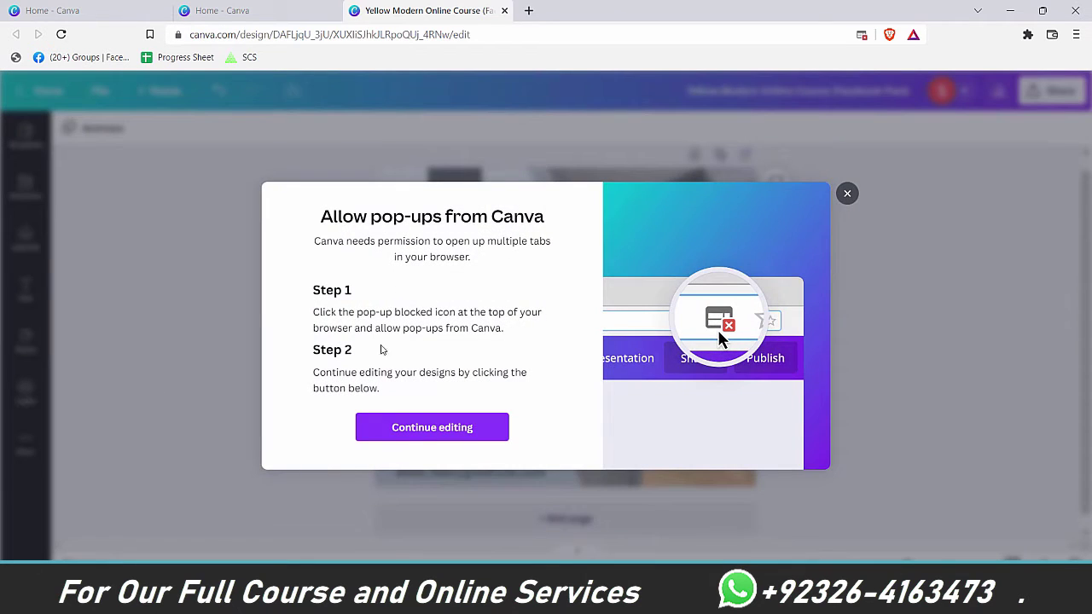
click(432, 437)
click(889, 35)
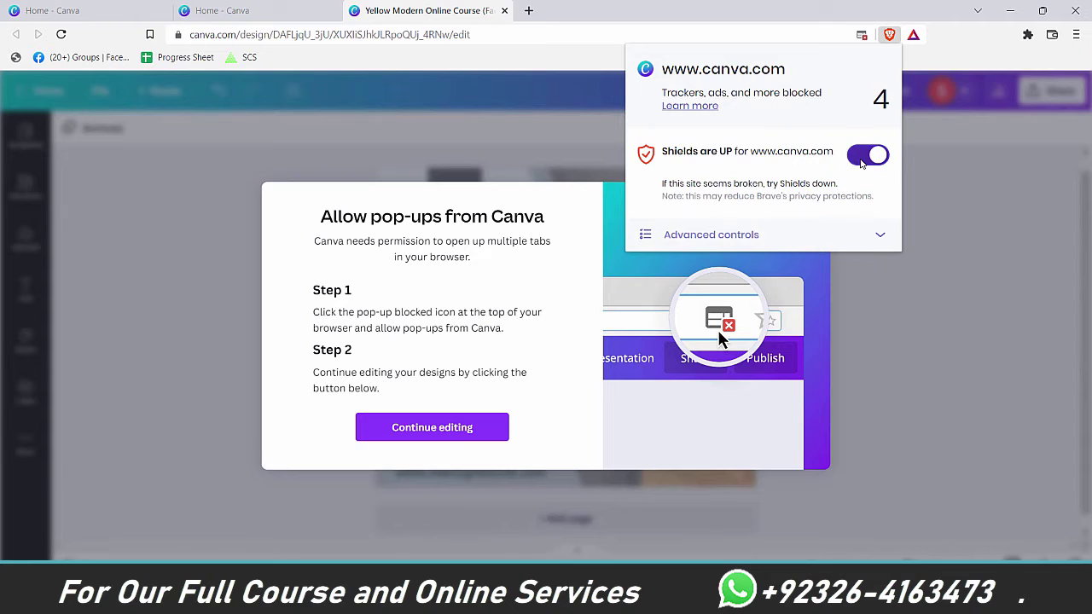
click(867, 155)
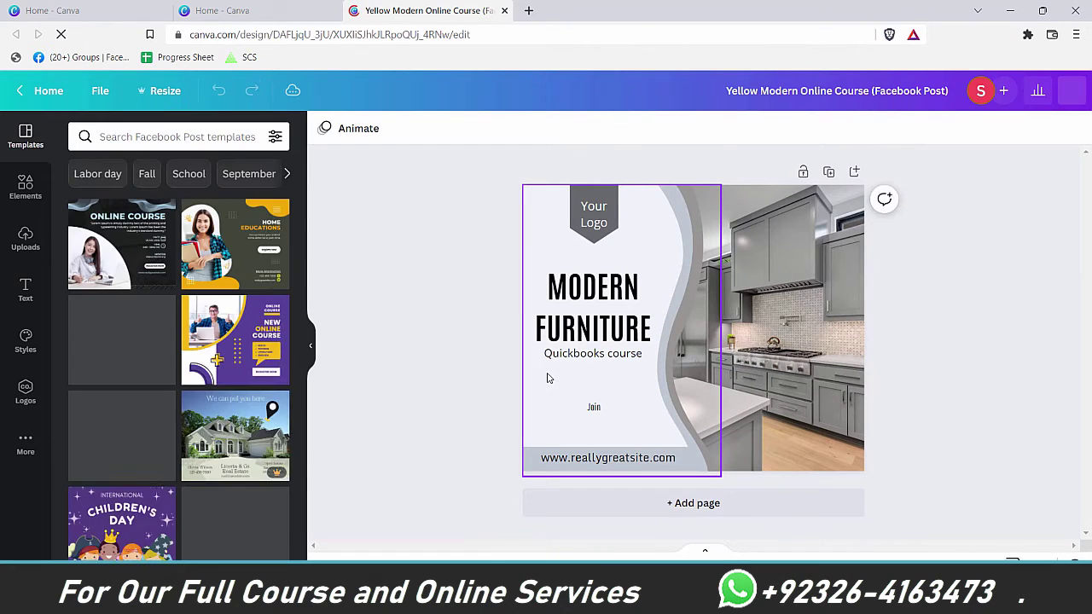
- Try to create resized copies in formats including Poster (Portrait), Facebook Cover, Instagram Post (Square), Instagram Story, Postcard and T-Shirt
click(159, 91)
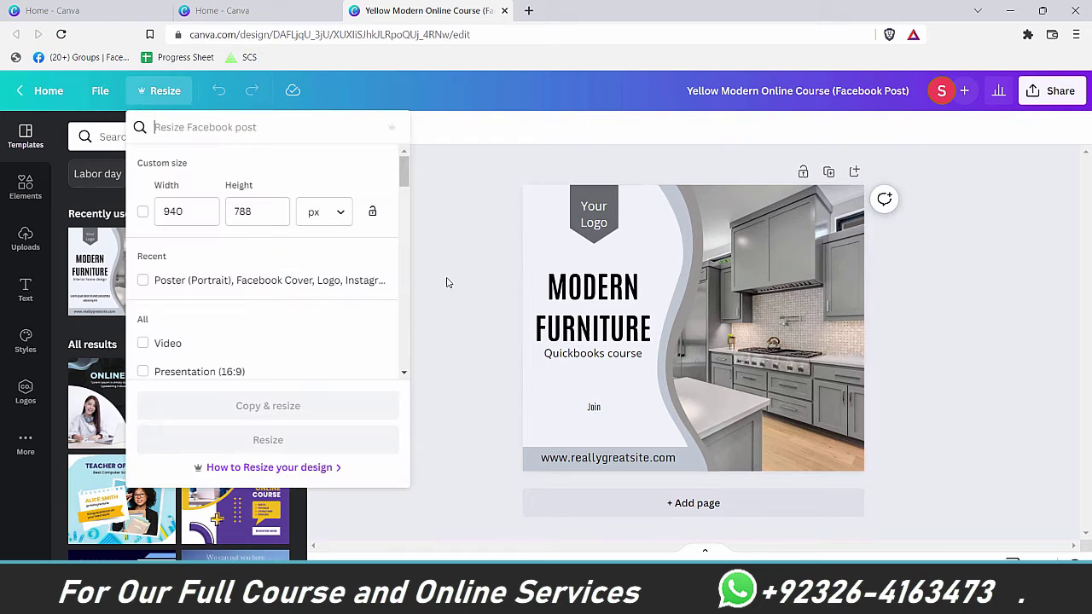
scroll(205, 370, down, 2)
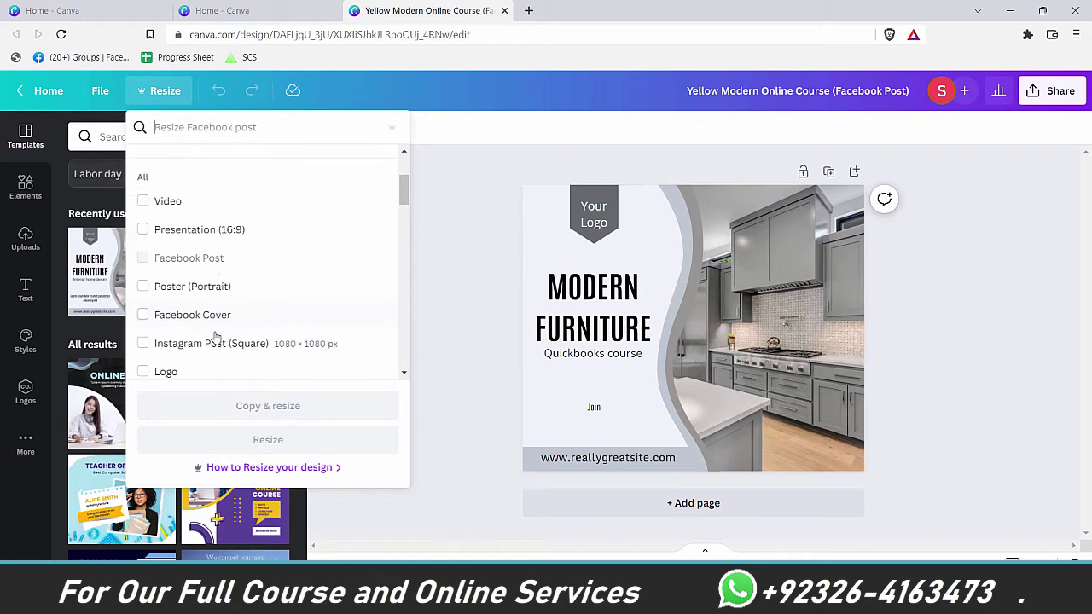
click(144, 285)
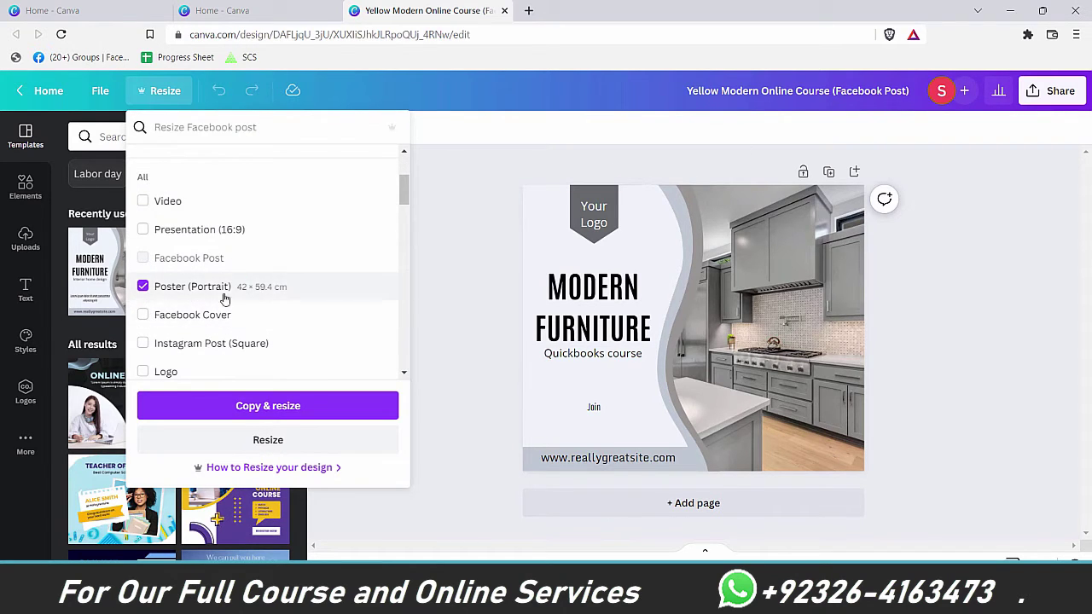
click(143, 314)
click(143, 343)
scroll(160, 341, down, 2)
click(143, 258)
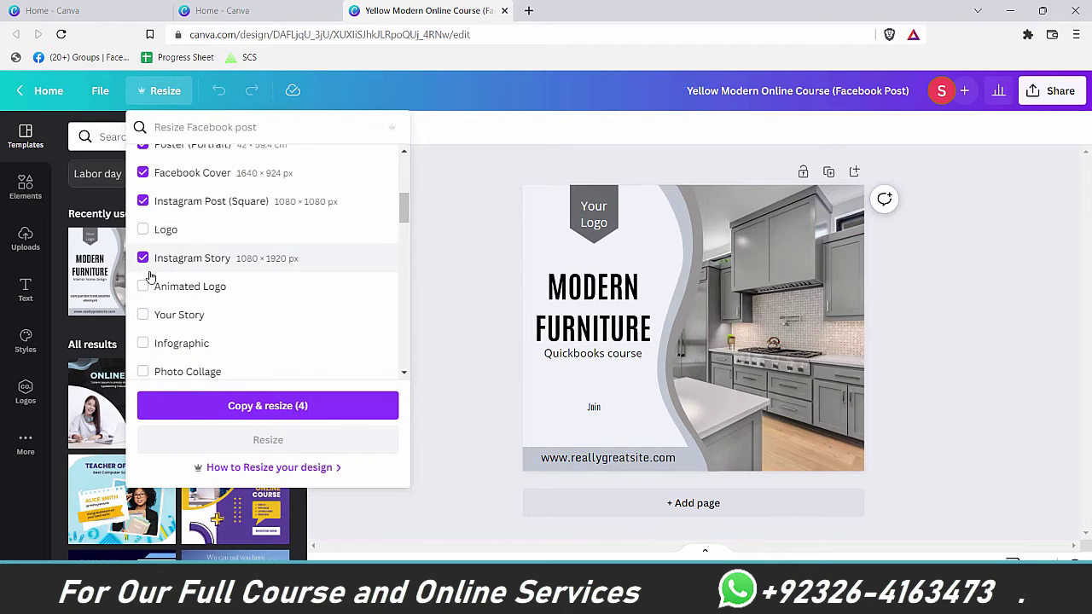
scroll(147, 341, down, 3)
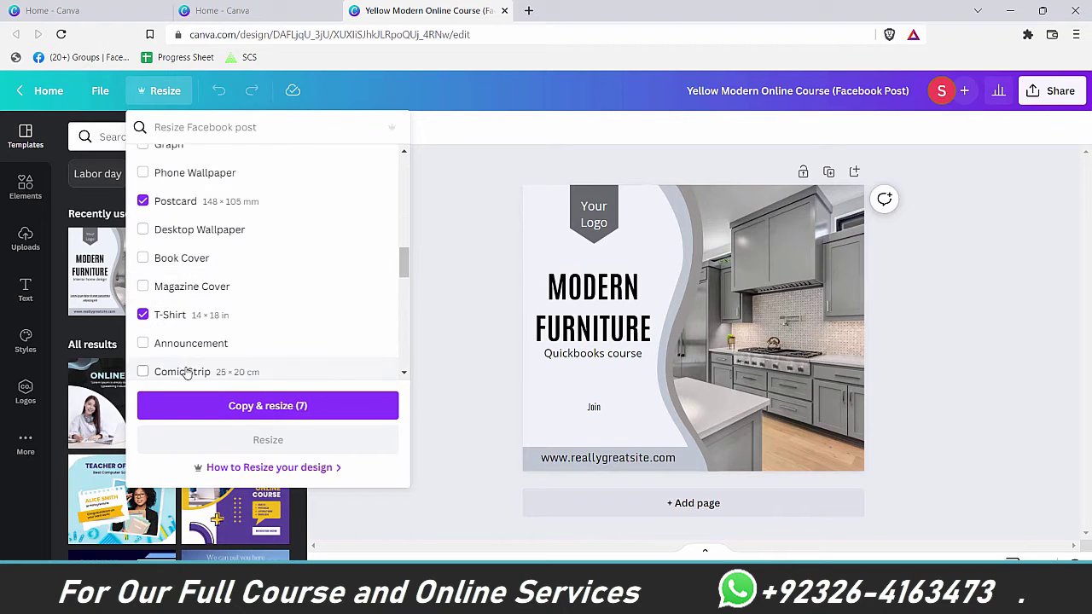
click(614, 349)
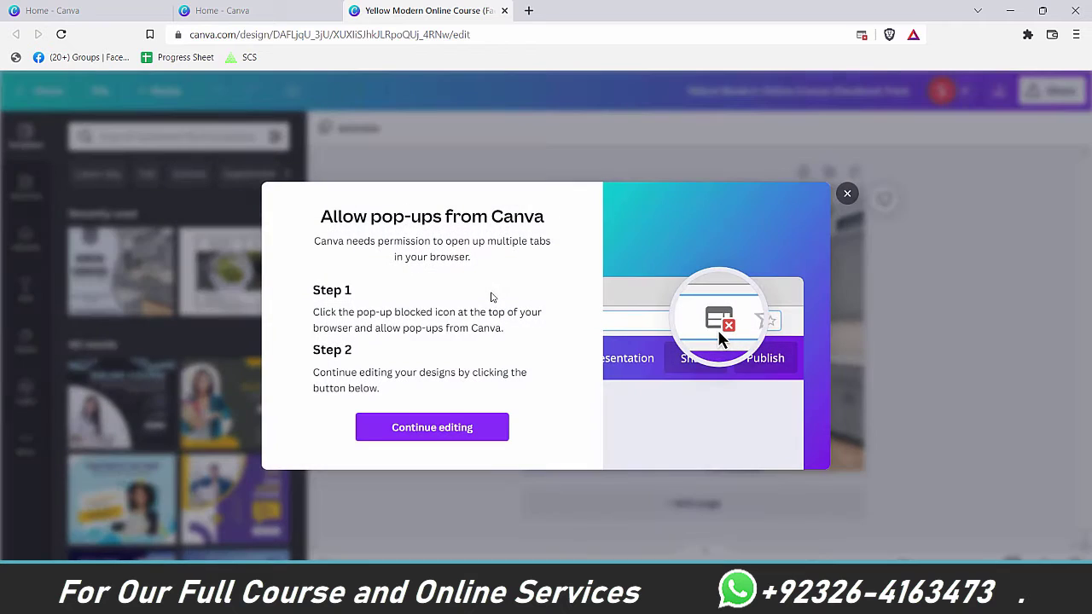
click(498, 433)
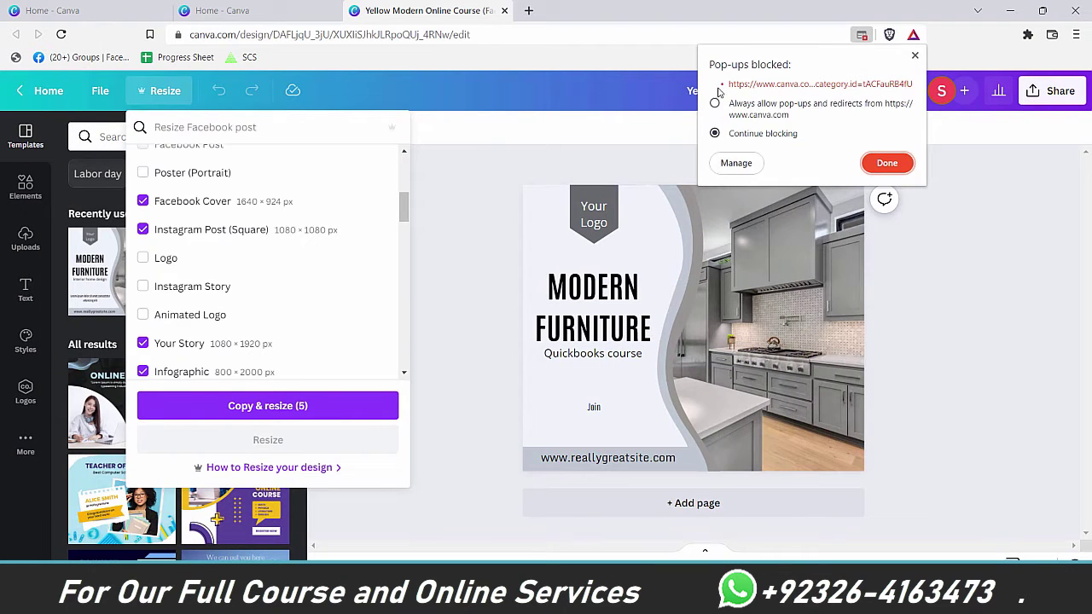
click(715, 104)
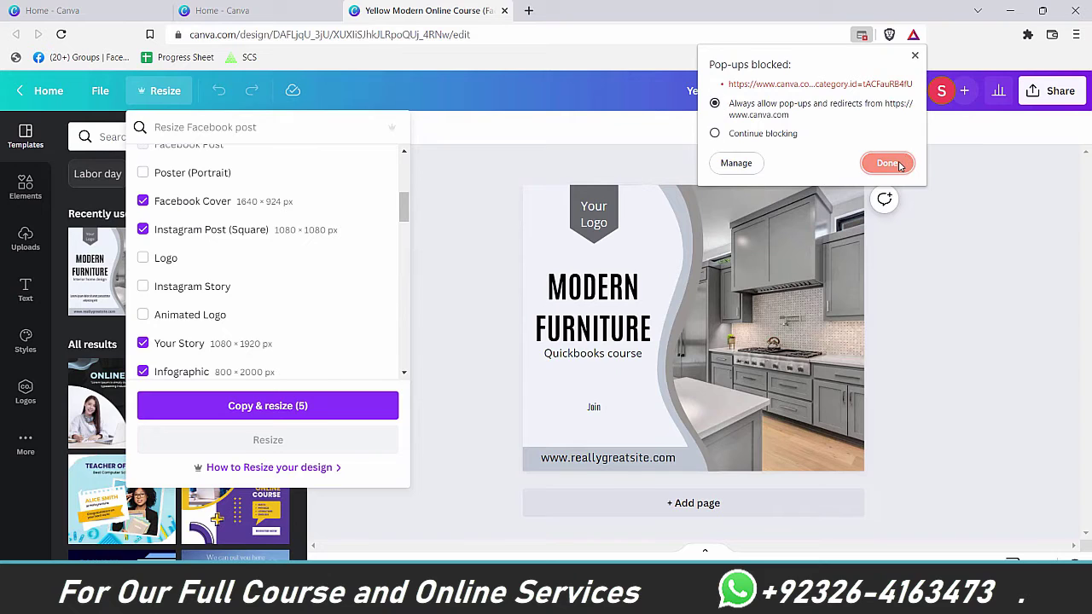
click(892, 163)
click(369, 406)
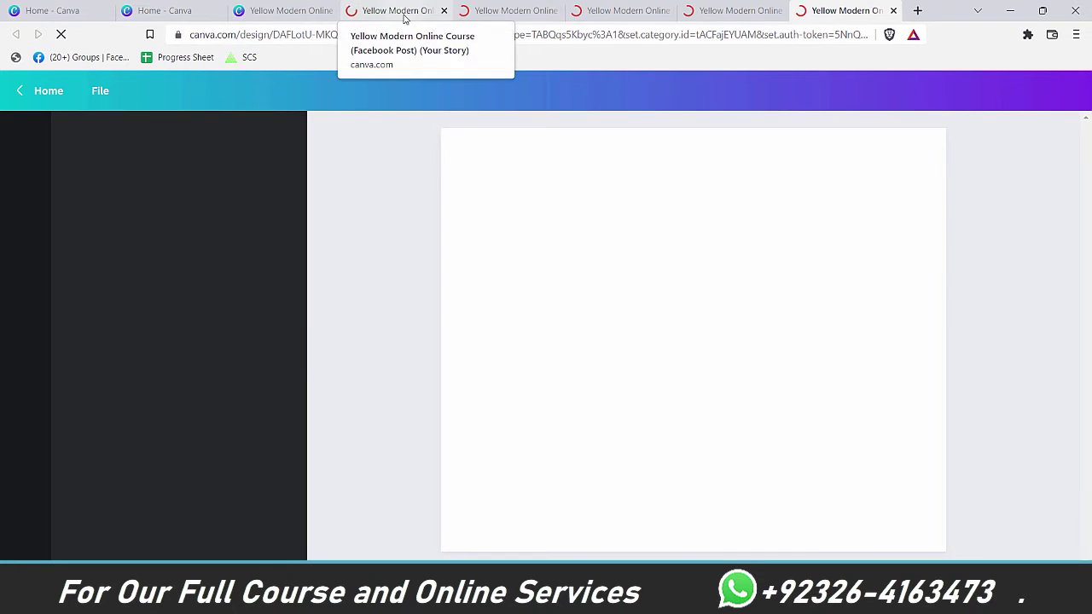
- Review how the design fits in the resized Your Story, Instagram Post and Infographic copies
click(368, 10)
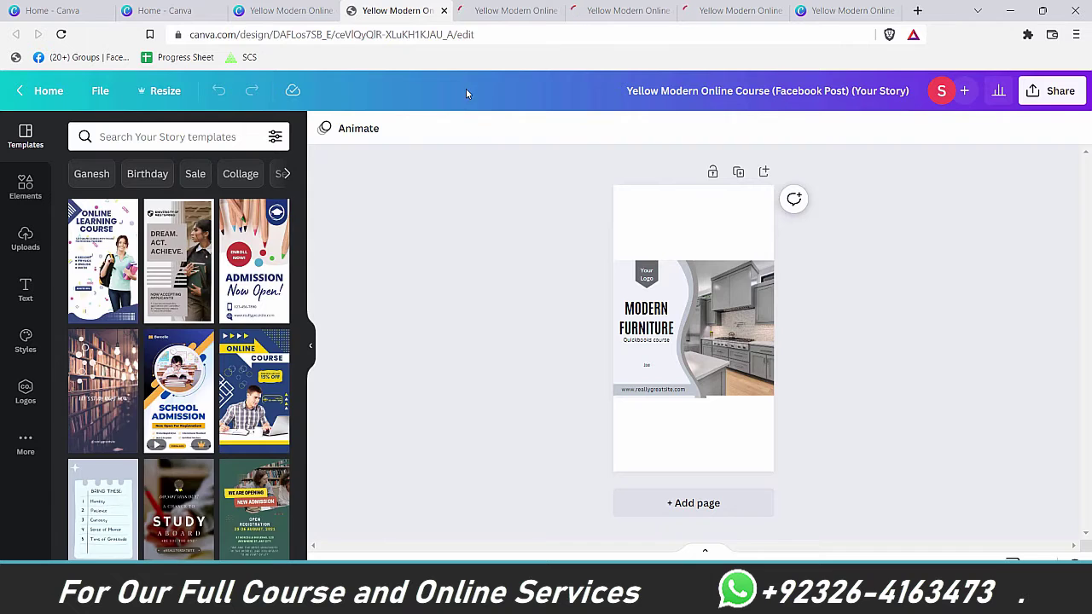
click(823, 10)
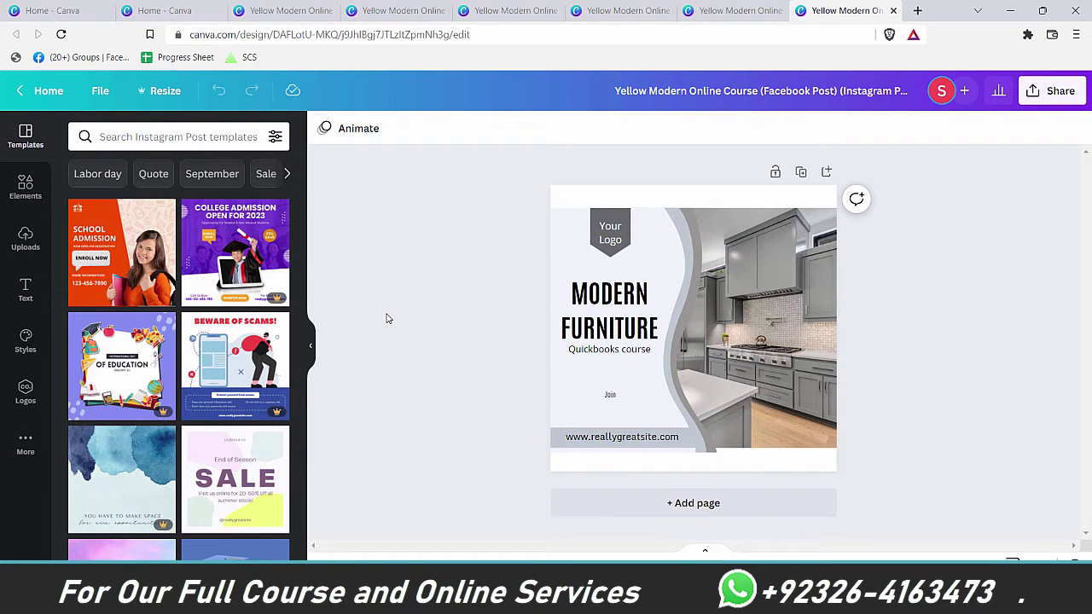
click(490, 9)
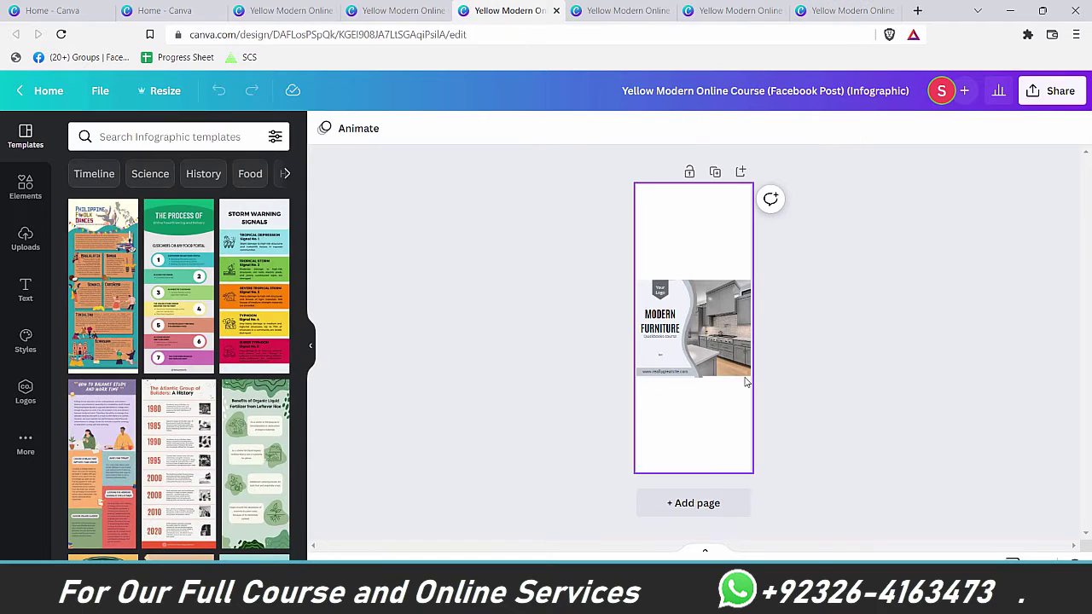
- Move the MODERN FURNITURE heading of the Infographic copy up into the blank area above the picture
drag(871, 568, 885, 568)
scroll(887, 407, up, 1)
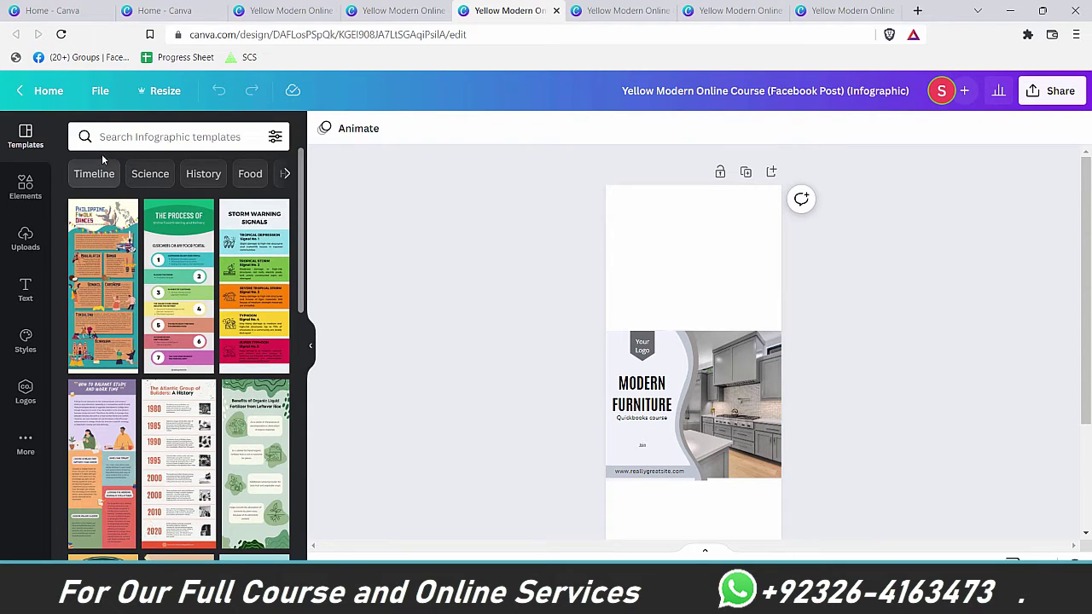
scroll(109, 296, down, 1)
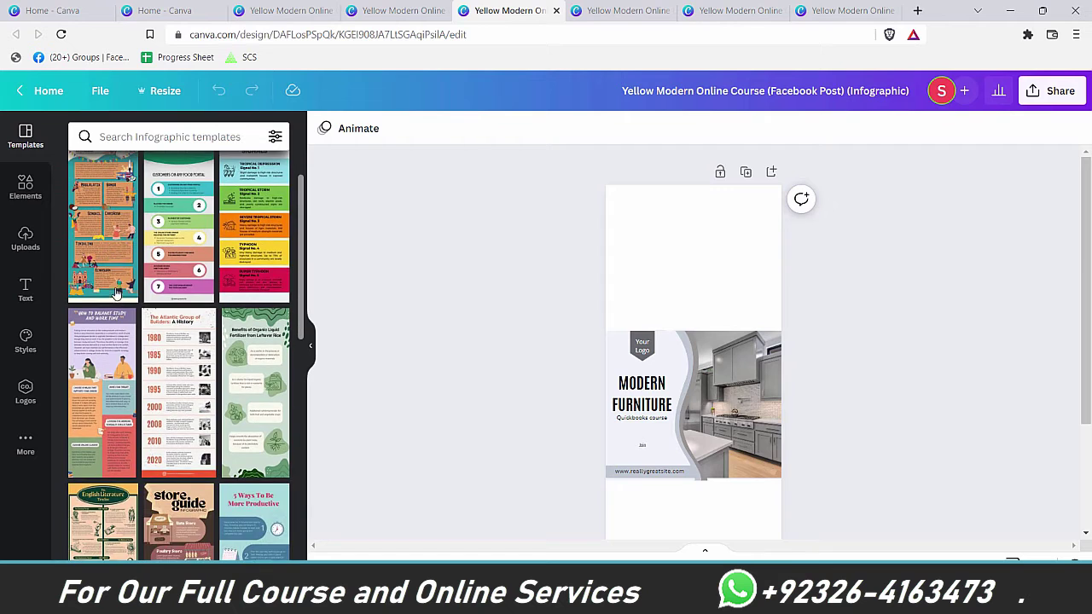
scroll(117, 263, up, 1)
scroll(705, 401, down, 2)
scroll(704, 401, up, 2)
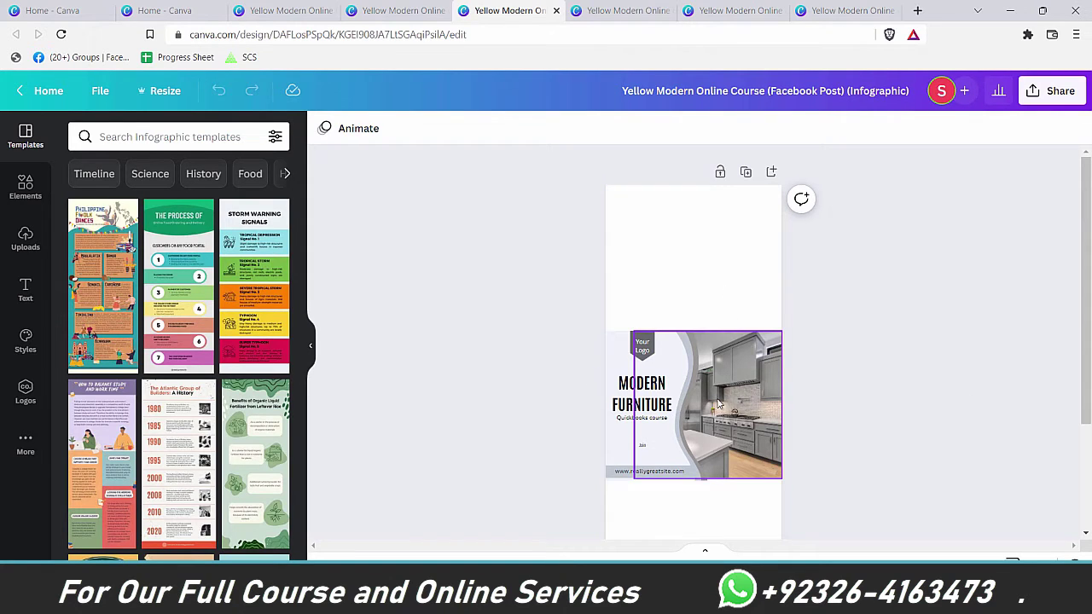
drag(653, 383, 695, 234)
click(646, 350)
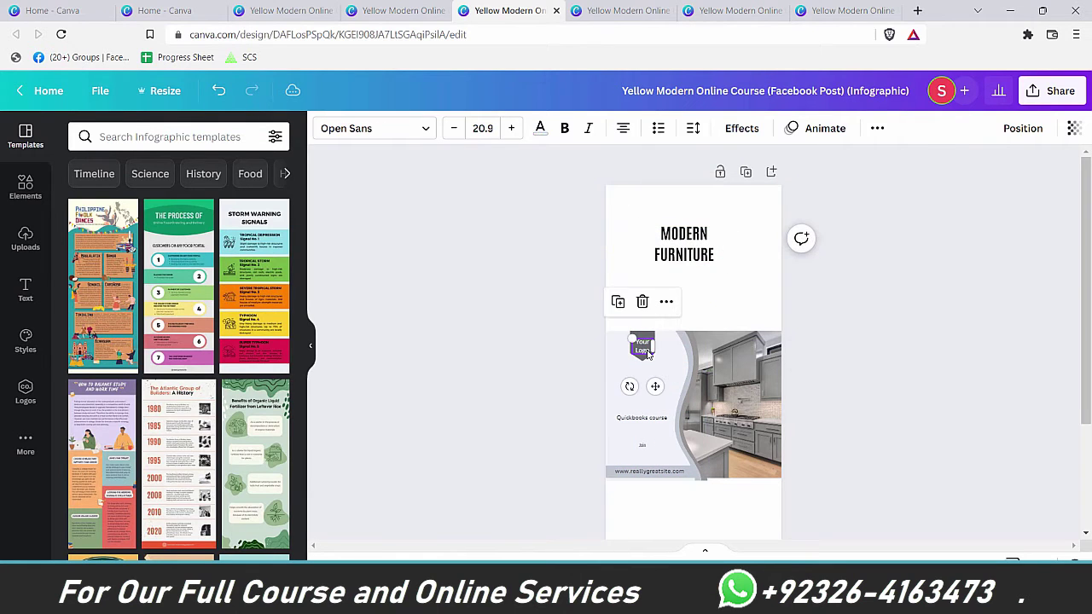
- Review how the design fits in the resized Animated Social Media, Facebook Cover and Instagram Post copies
click(621, 11)
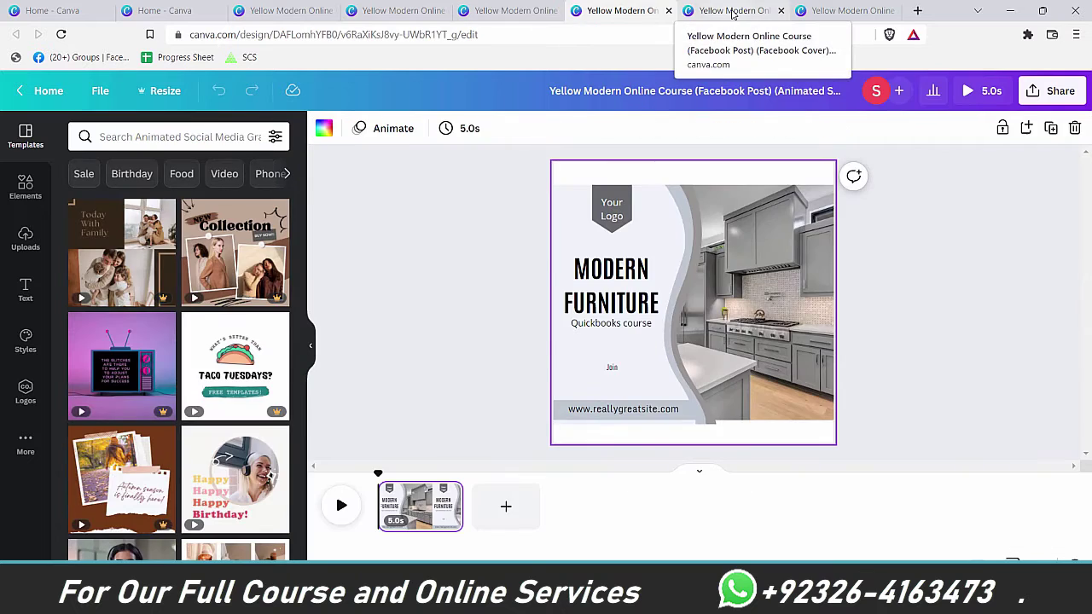
click(732, 14)
click(846, 15)
click(621, 12)
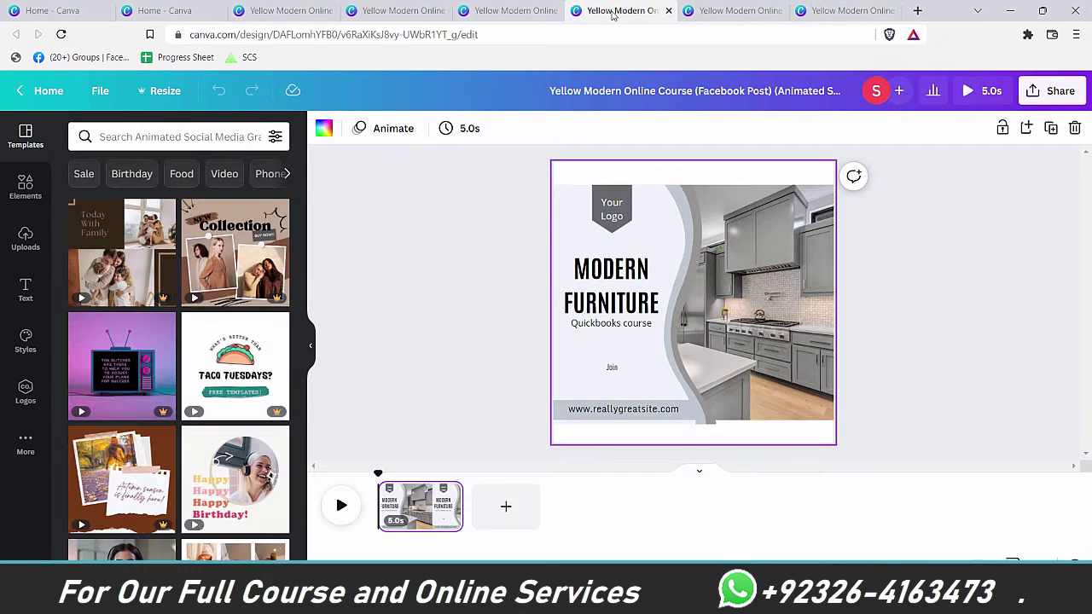
click(740, 12)
click(846, 12)
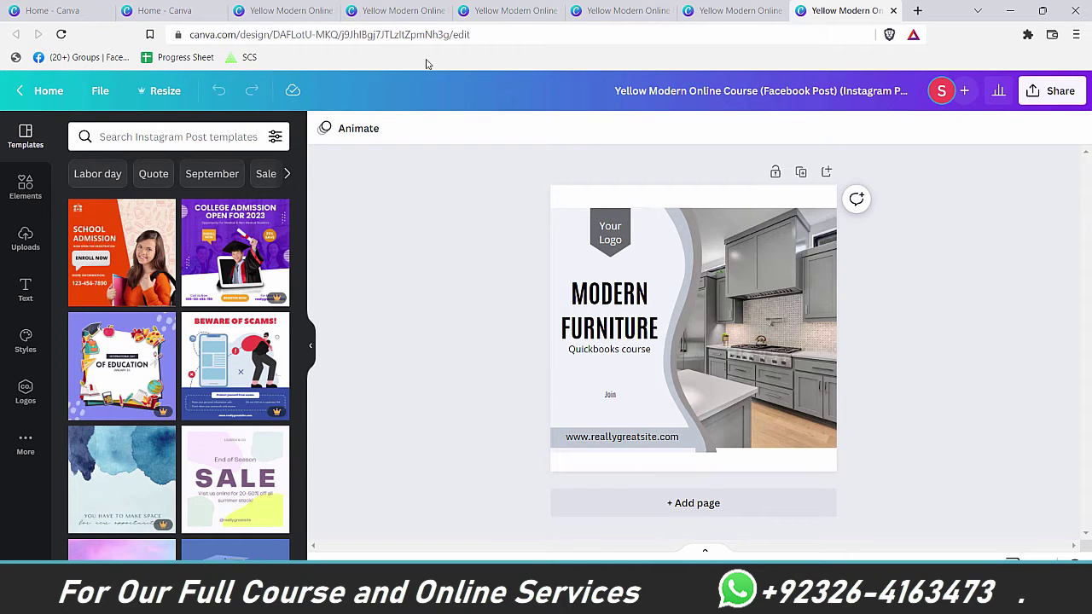
- Close all the resized copies, keeping the original Facebook Post design open
click(893, 11)
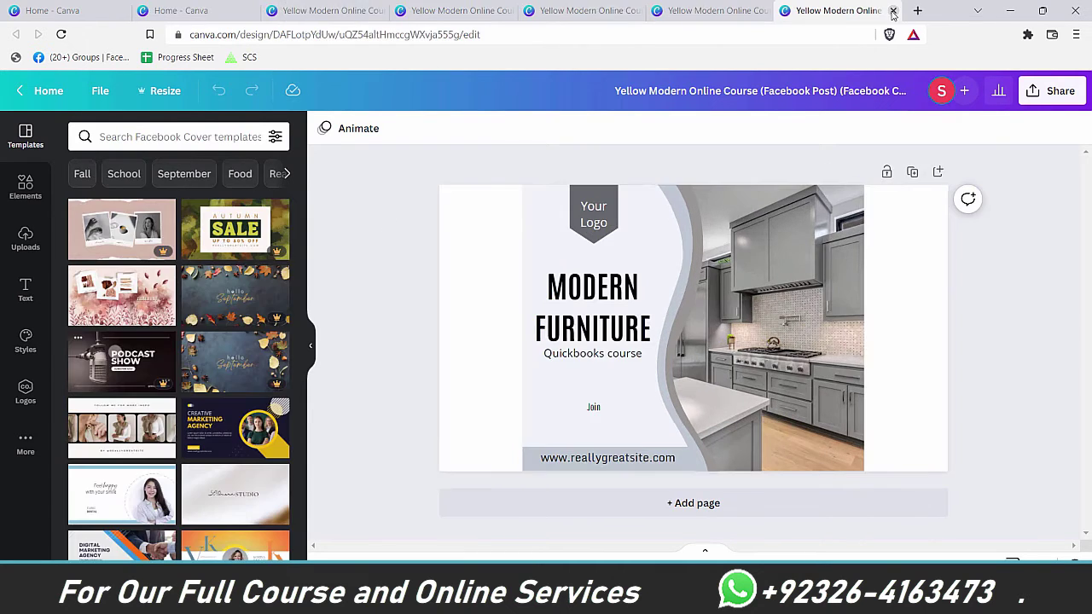
click(892, 11)
click(893, 11)
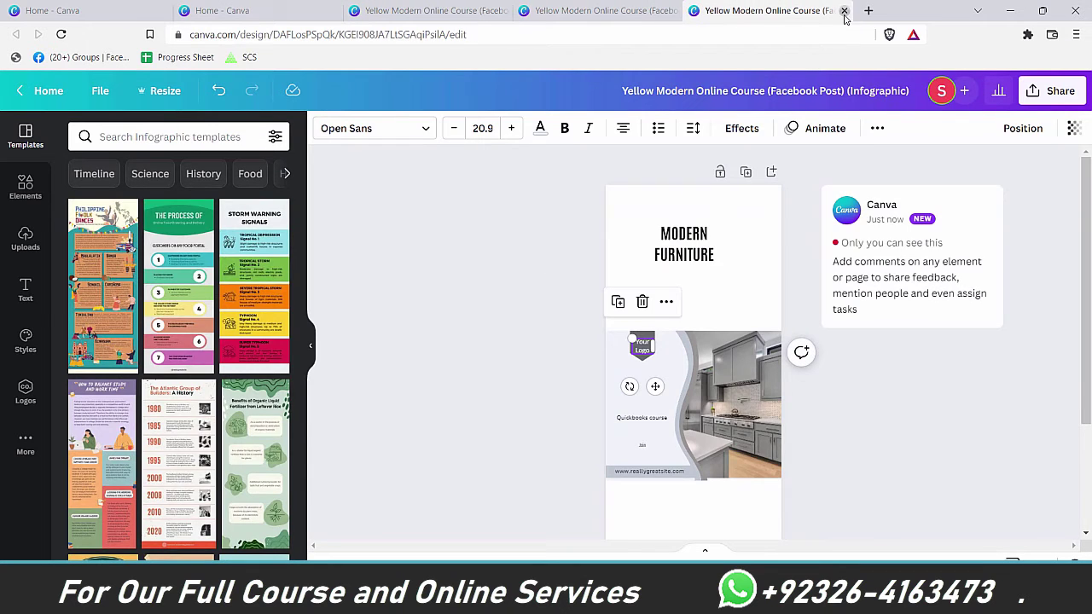
click(845, 11)
click(697, 10)
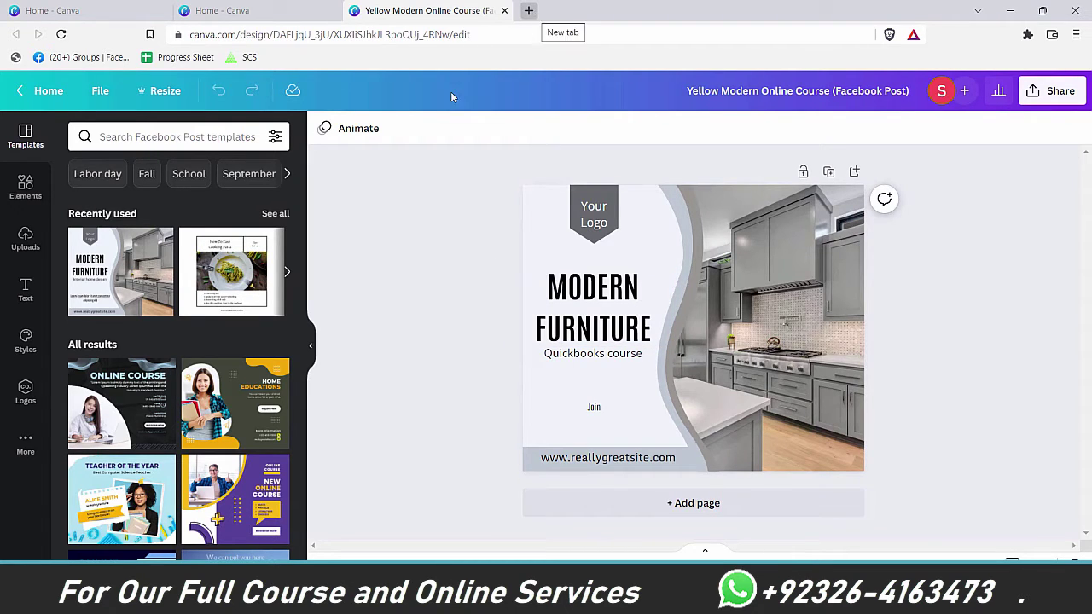
- Create a new blank Instagram Post (Square) design from the home page
click(256, 15)
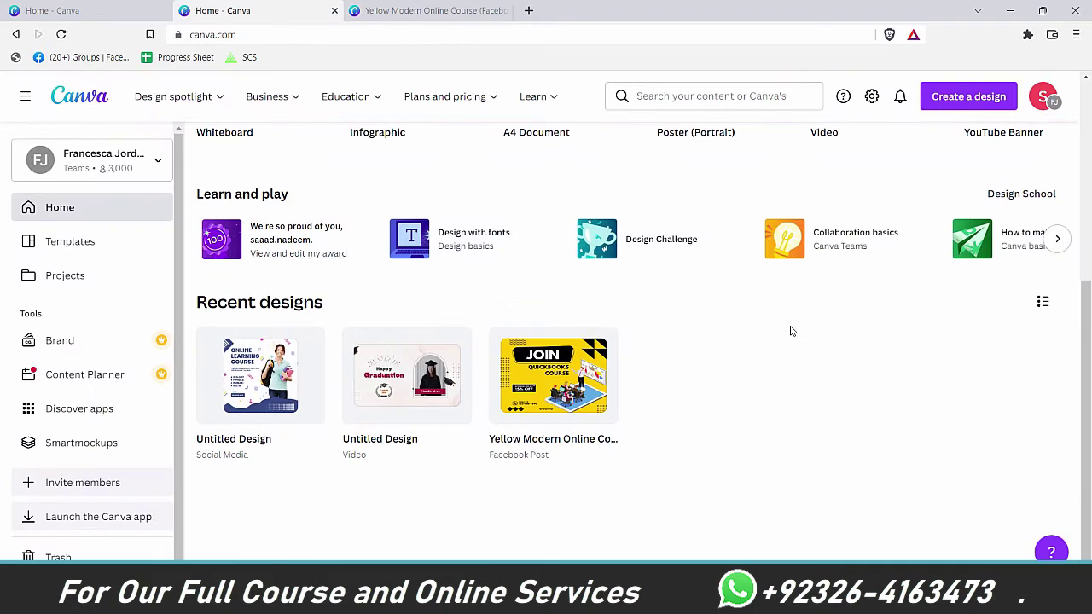
click(953, 102)
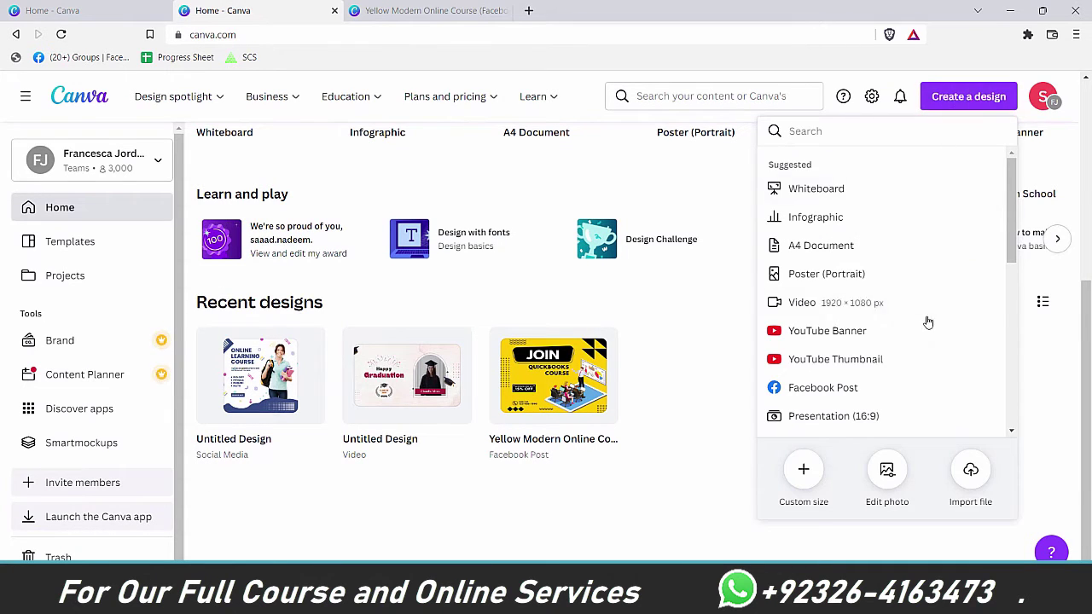
scroll(973, 331, down, 3)
scroll(938, 307, up, 2)
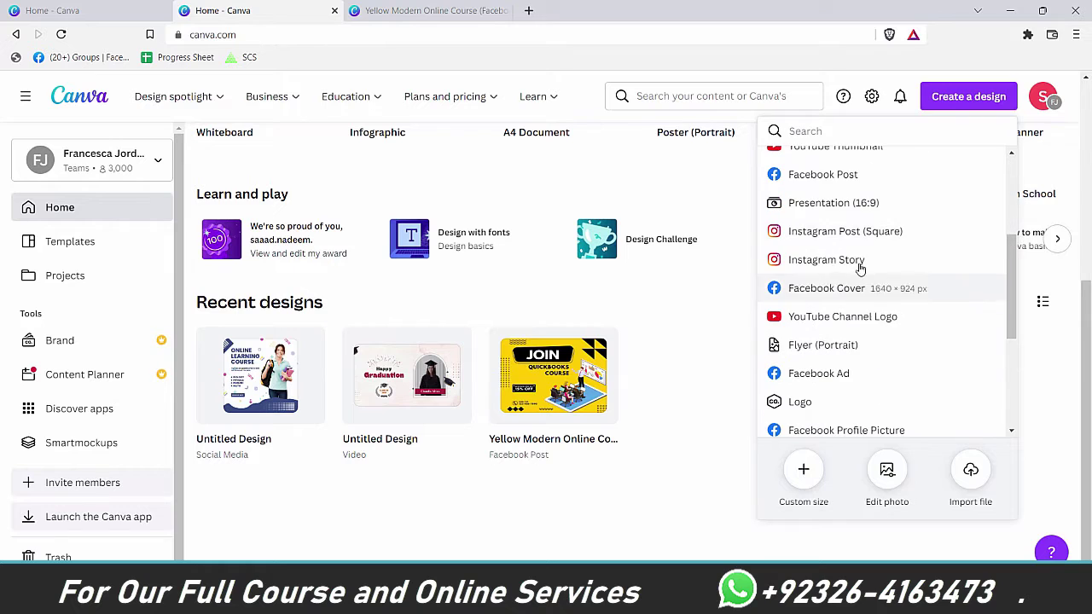
click(809, 234)
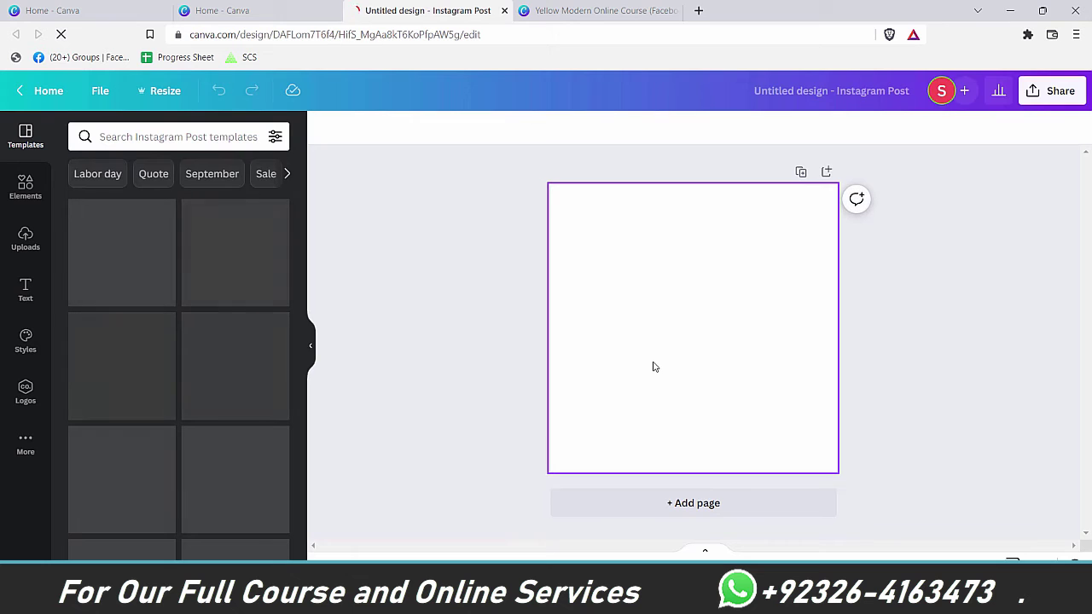
- Copy all elements of the Facebook Post design and paste them onto the blank Instagram Post page
click(583, 12)
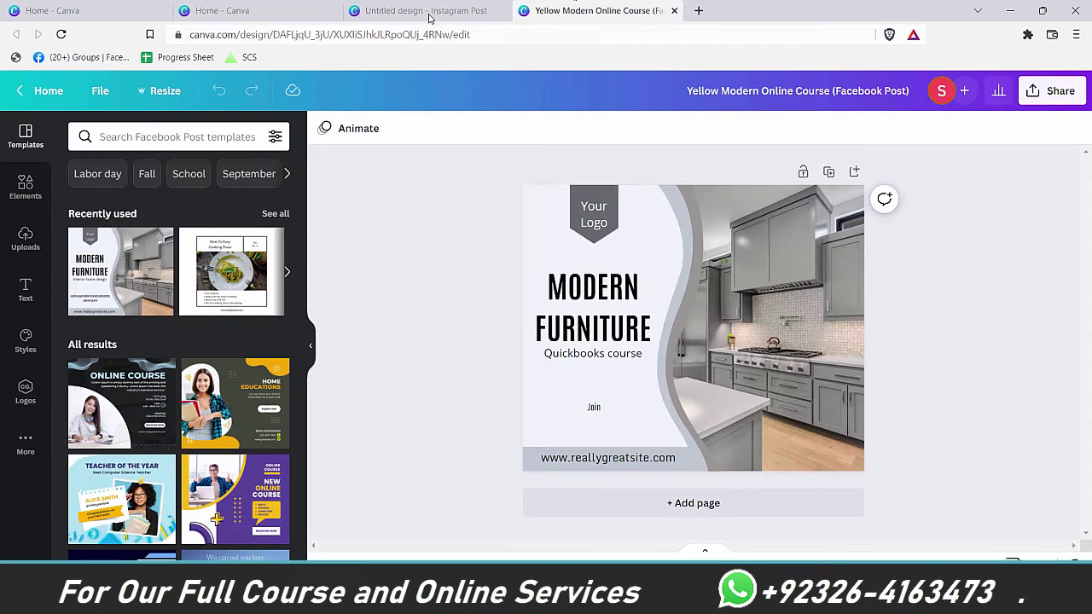
click(429, 12)
click(588, 18)
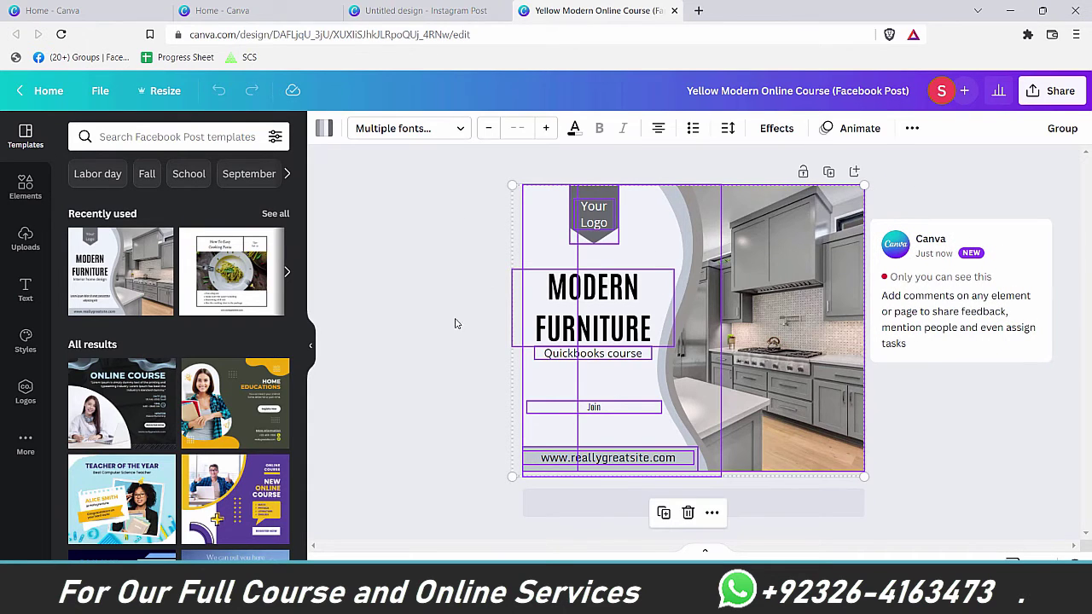
click(403, 11)
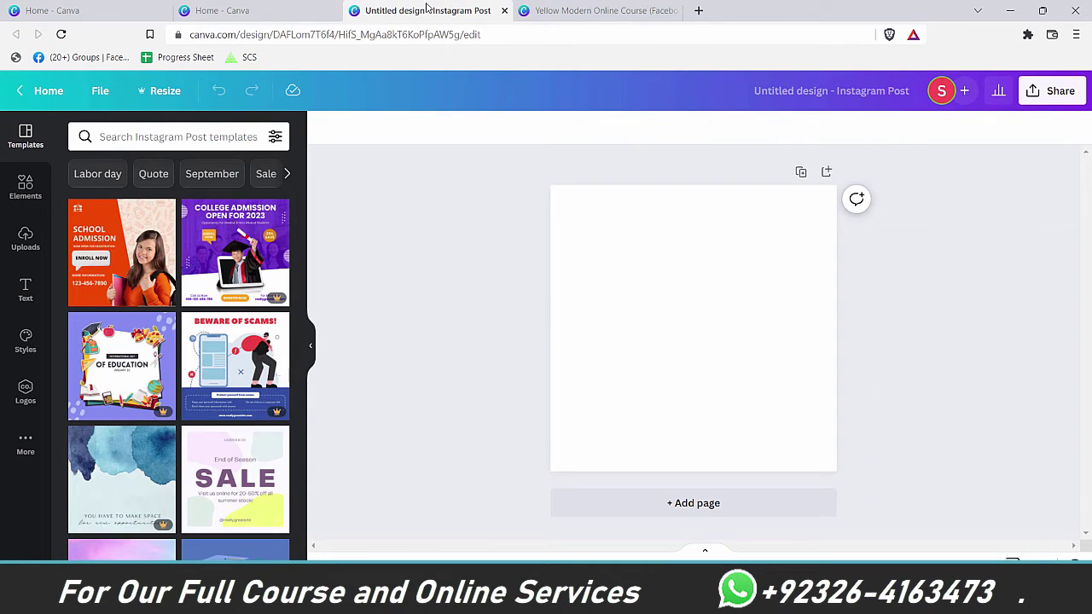
click(633, 335)
key(ctrl+v)
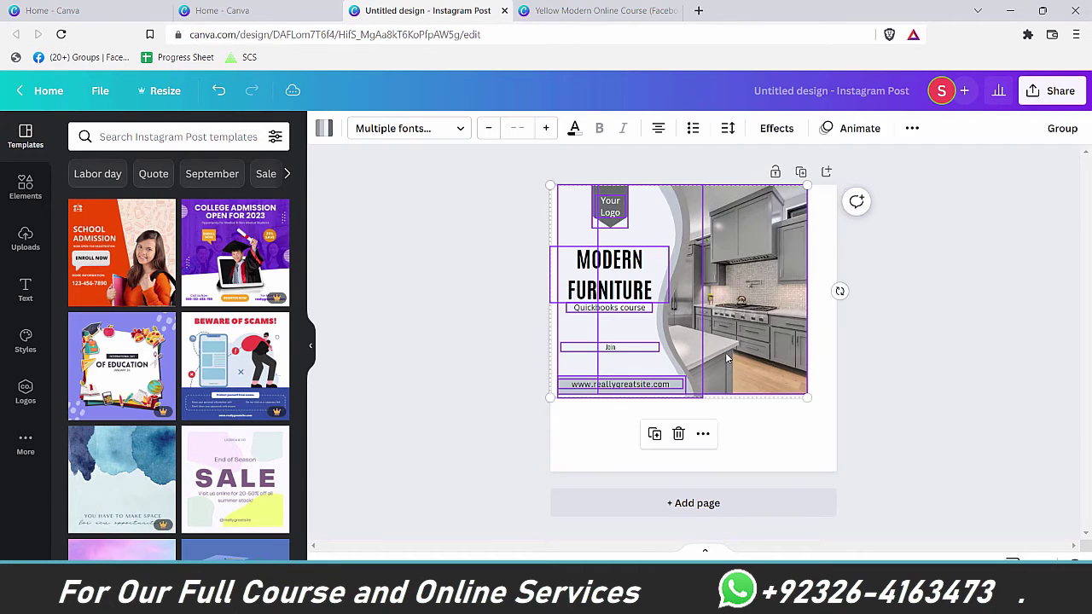
click(486, 395)
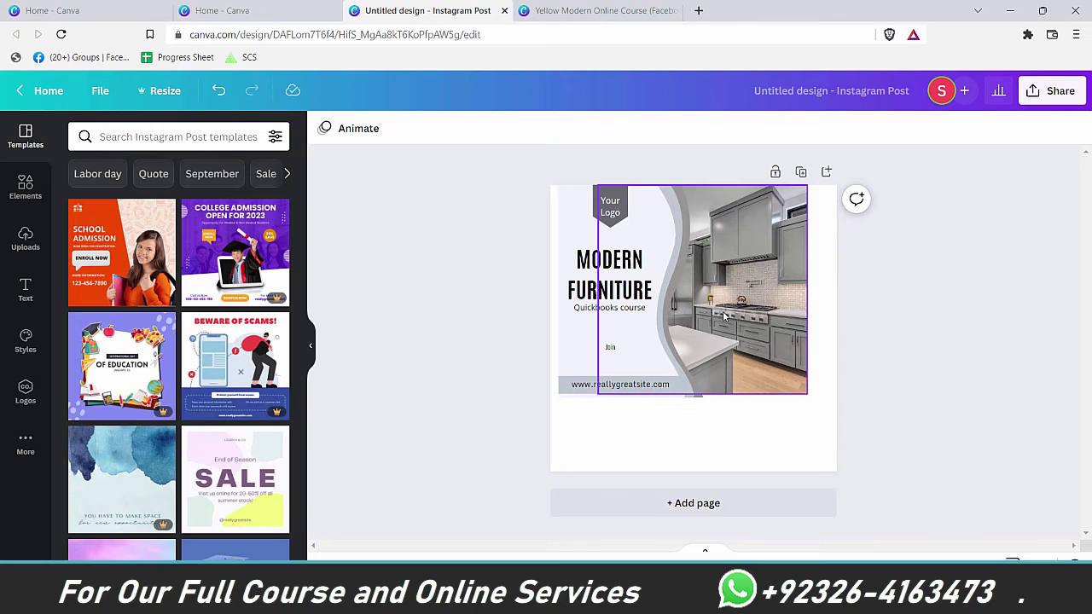
- Try moving the Your Logo text on its own below its badge, and undo that move
drag(829, 186, 556, 428)
click(613, 208)
drag(613, 208, 625, 239)
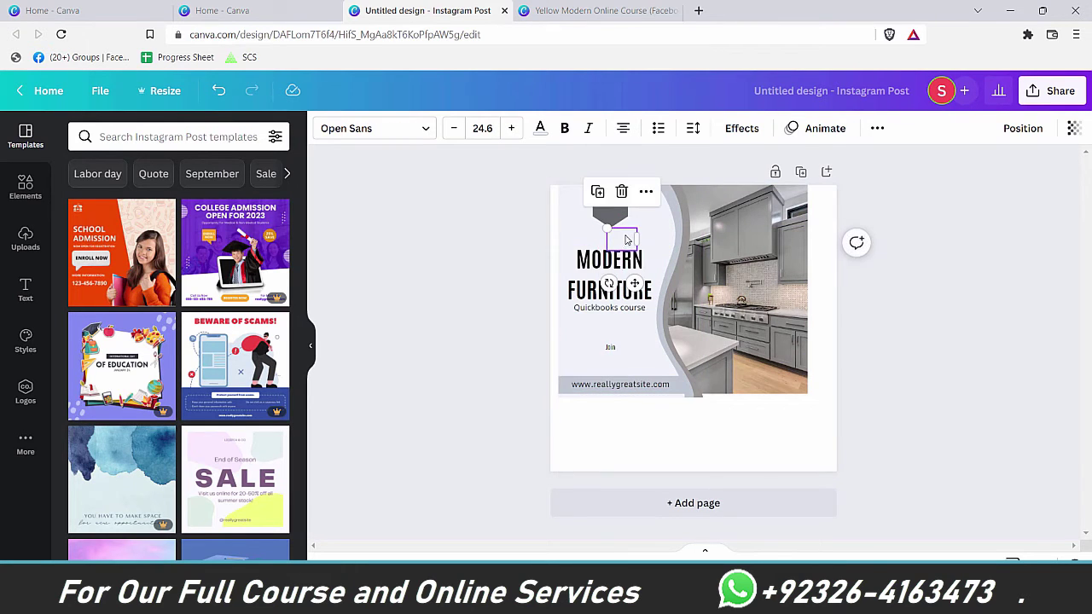
key(ctrl+z)
- Select all the pasted elements and move them together to the lower part of the Instagram Post page
key(ctrl+a)
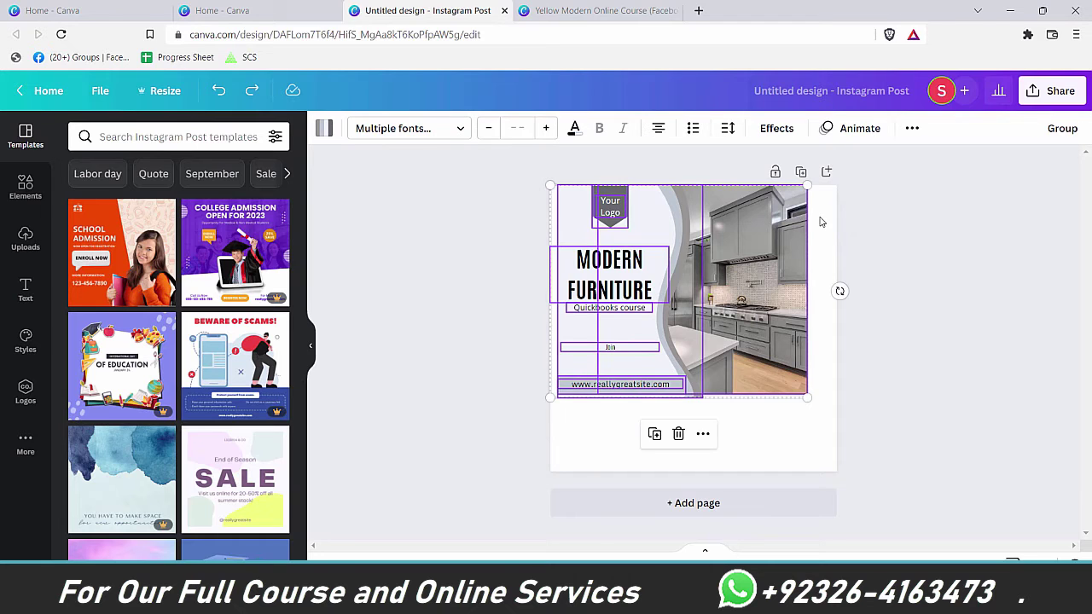
drag(770, 237, 780, 292)
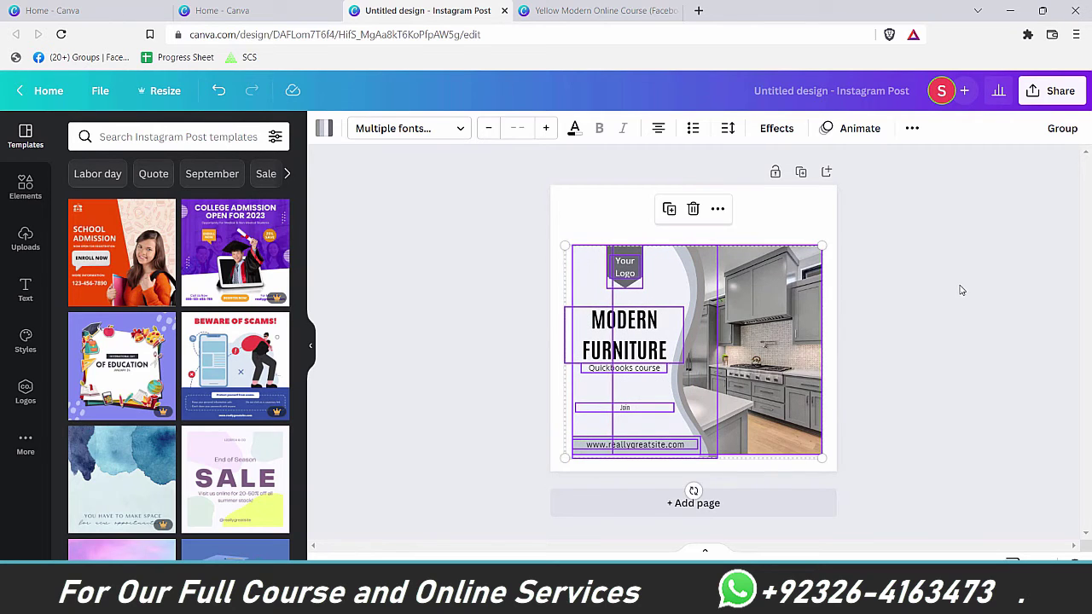
click(962, 288)
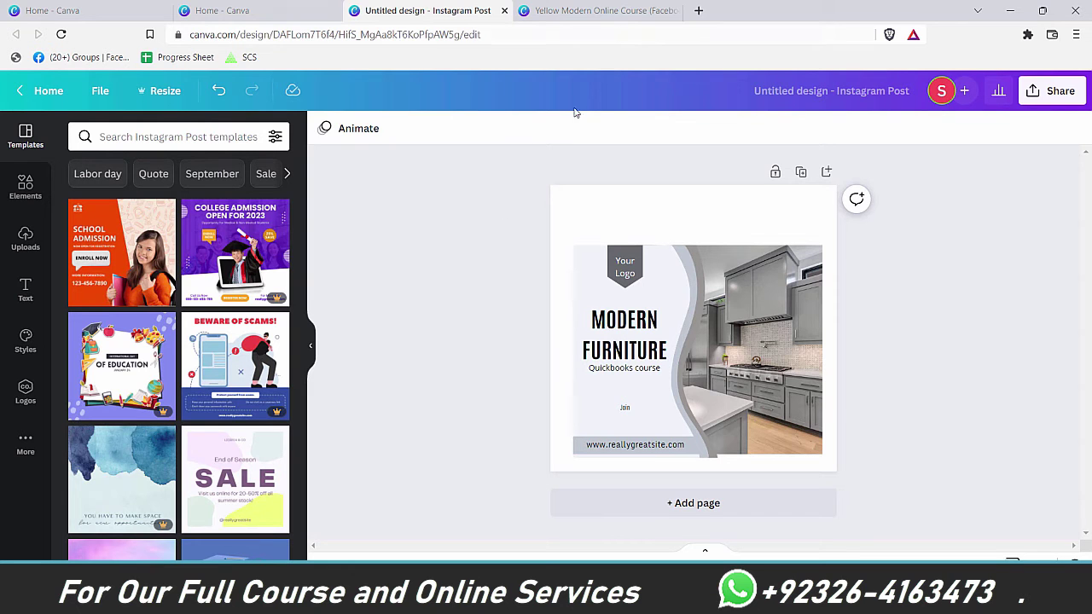
- Compare the pasted Instagram Post with the original Facebook Post, and examine how its elements fill the page
click(577, 7)
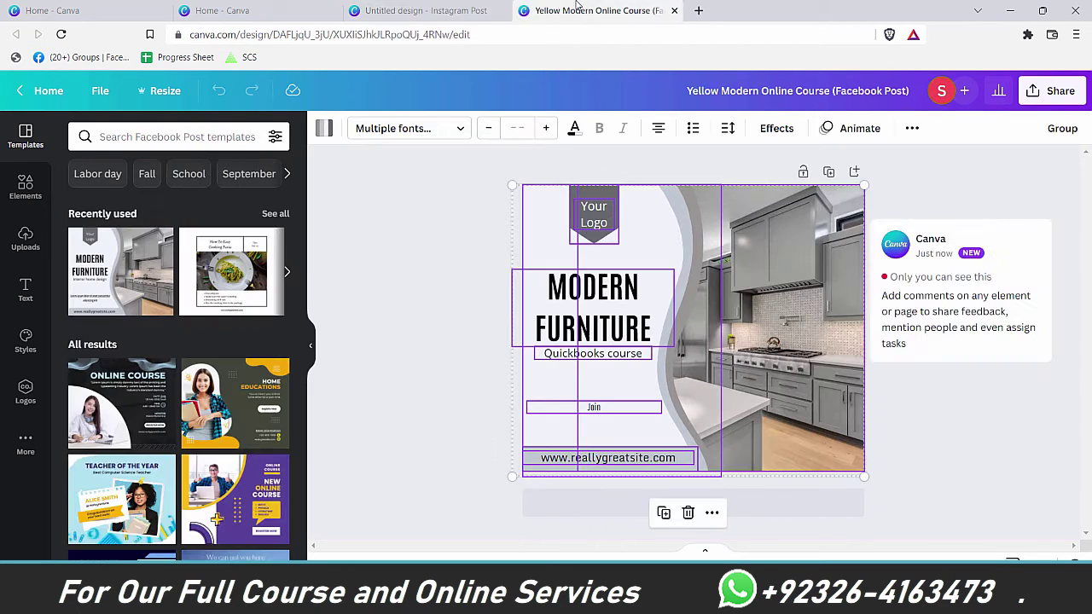
click(461, 11)
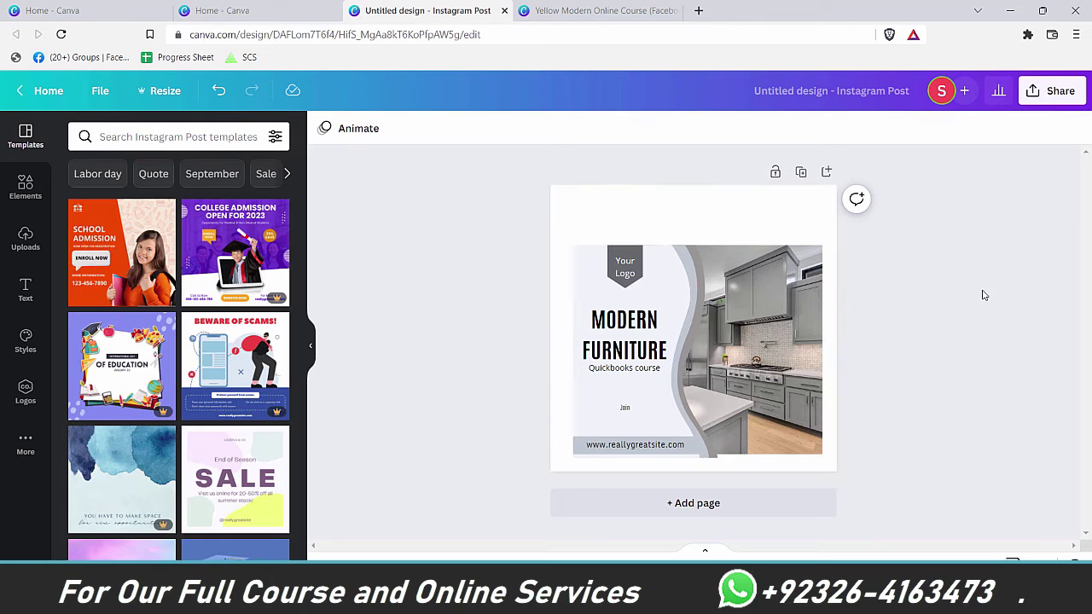
scroll(1013, 385, up, 3)
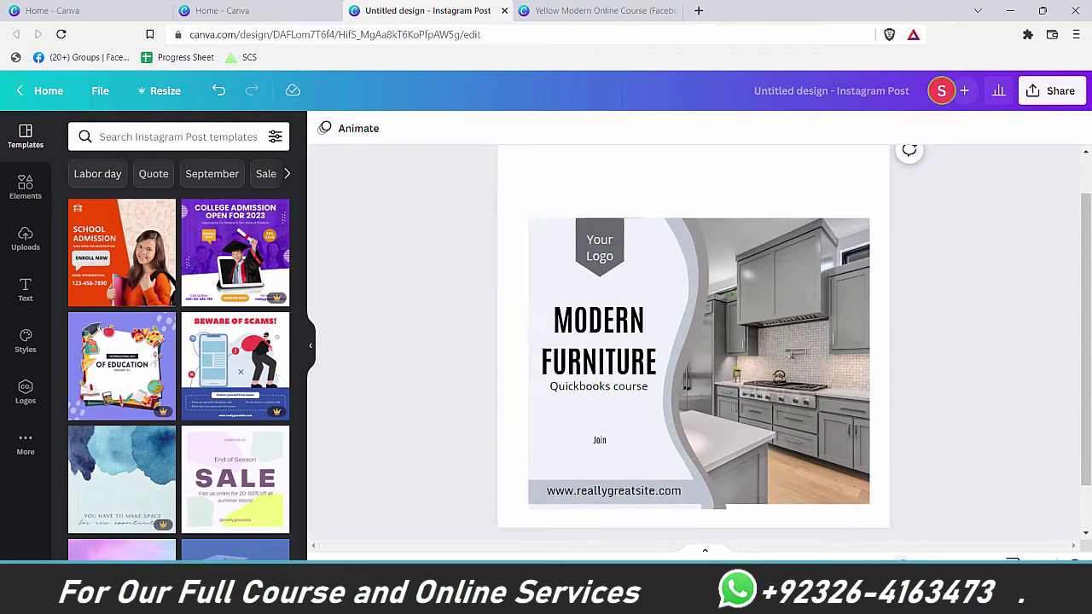
scroll(1050, 358, down, 2)
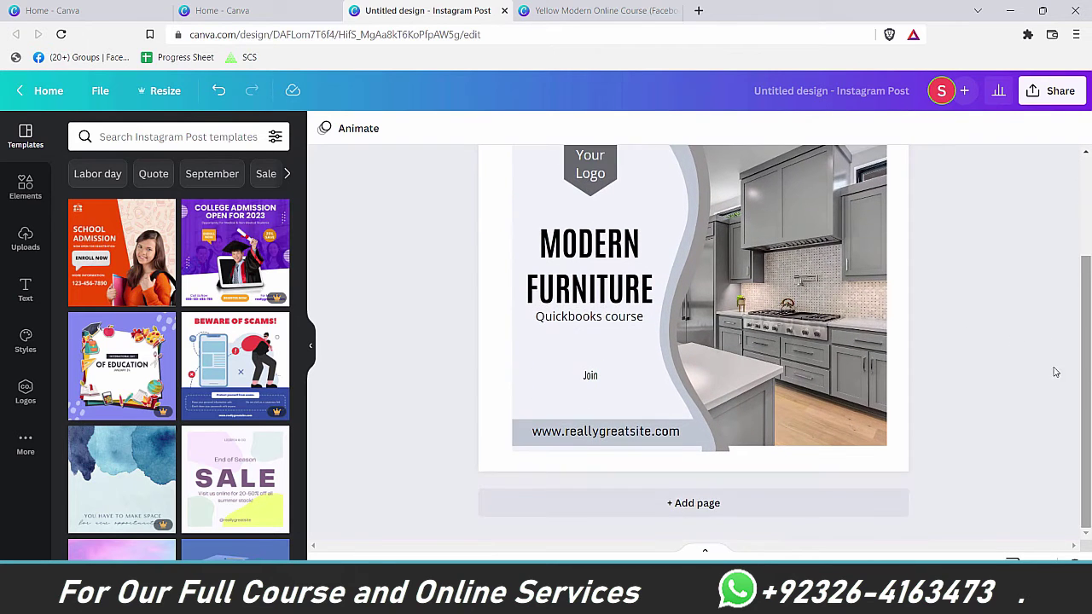
scroll(1079, 416, up, 3)
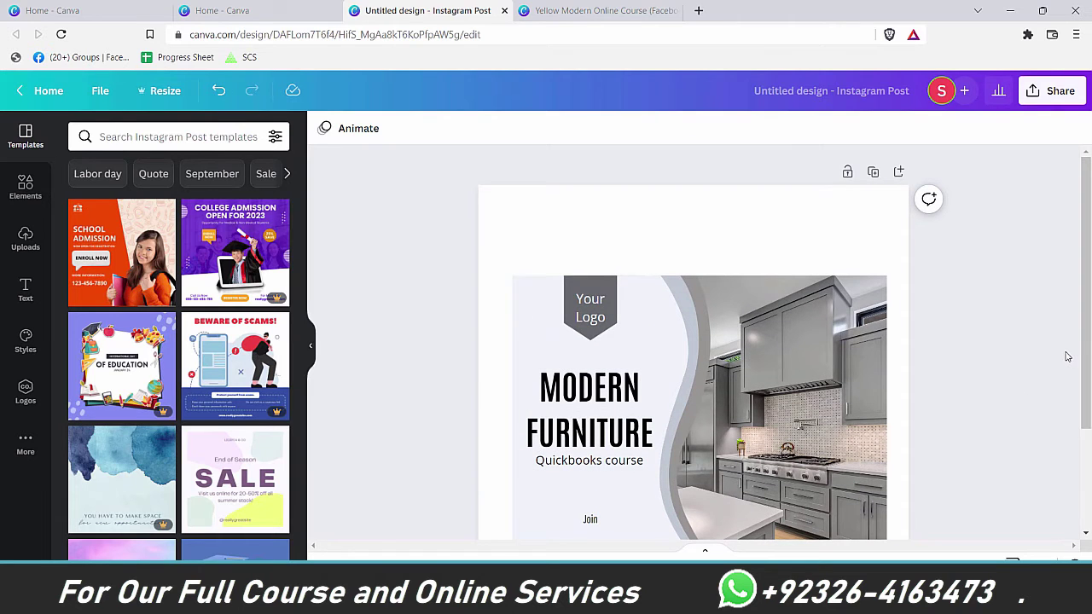
scroll(1066, 300, down, 2)
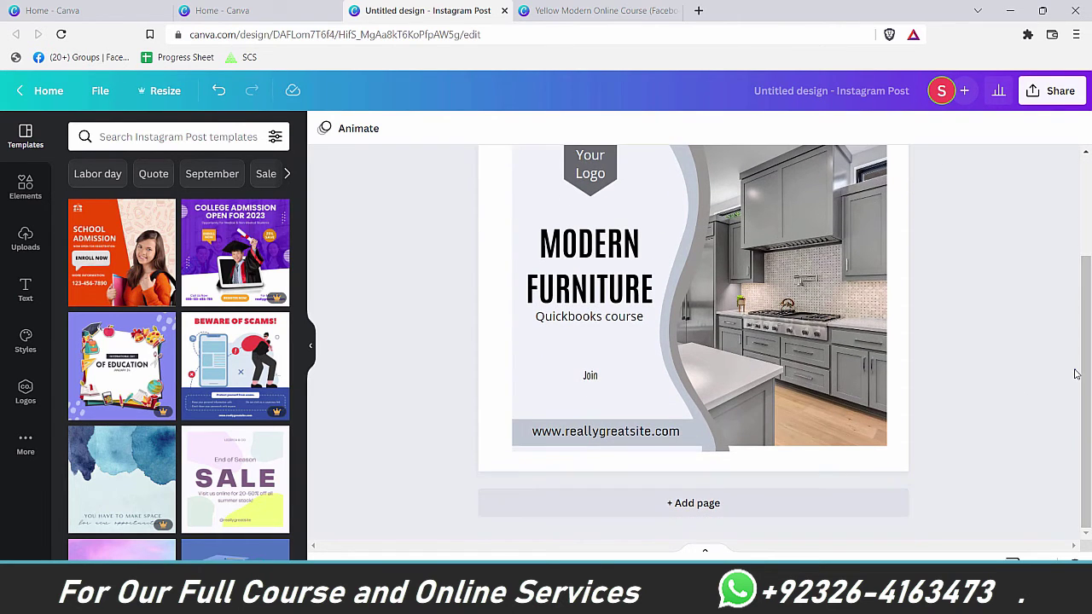
scroll(1073, 369, up, 2)
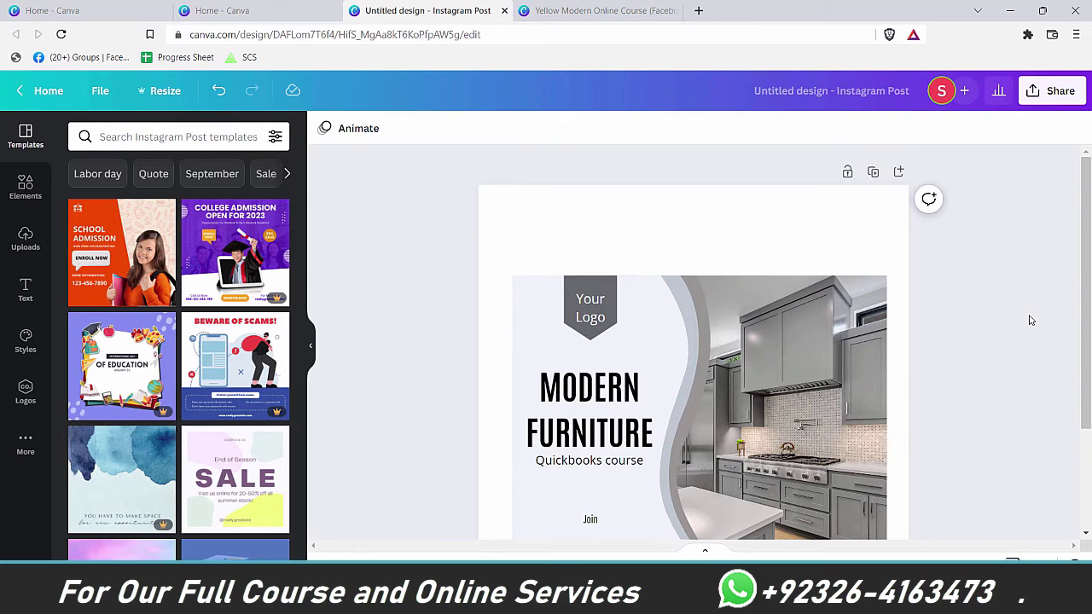
scroll(1022, 324, down, 2)
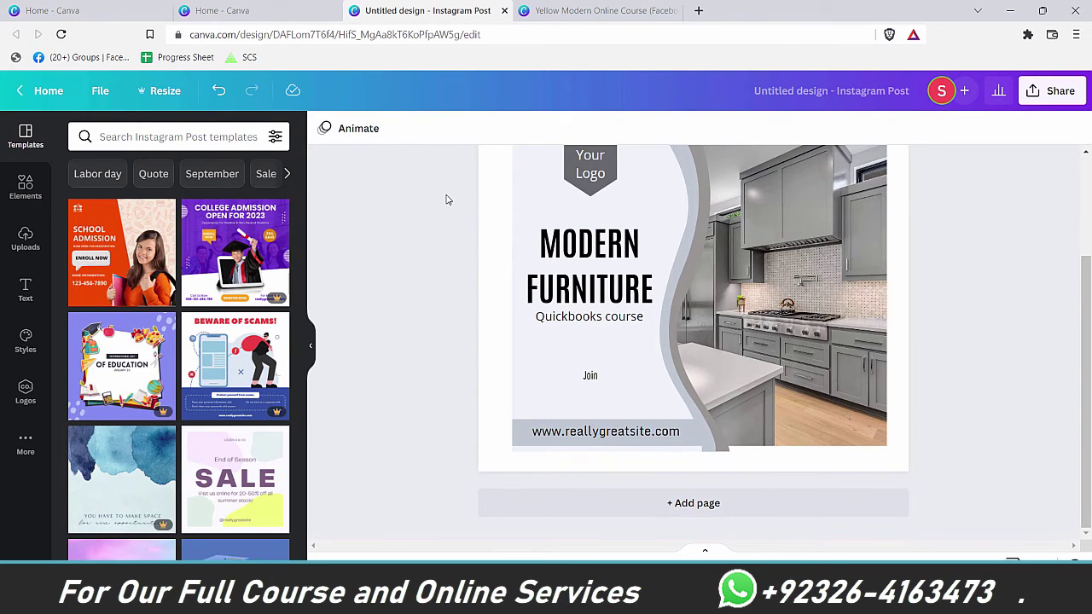
scroll(422, 273, up, 2)
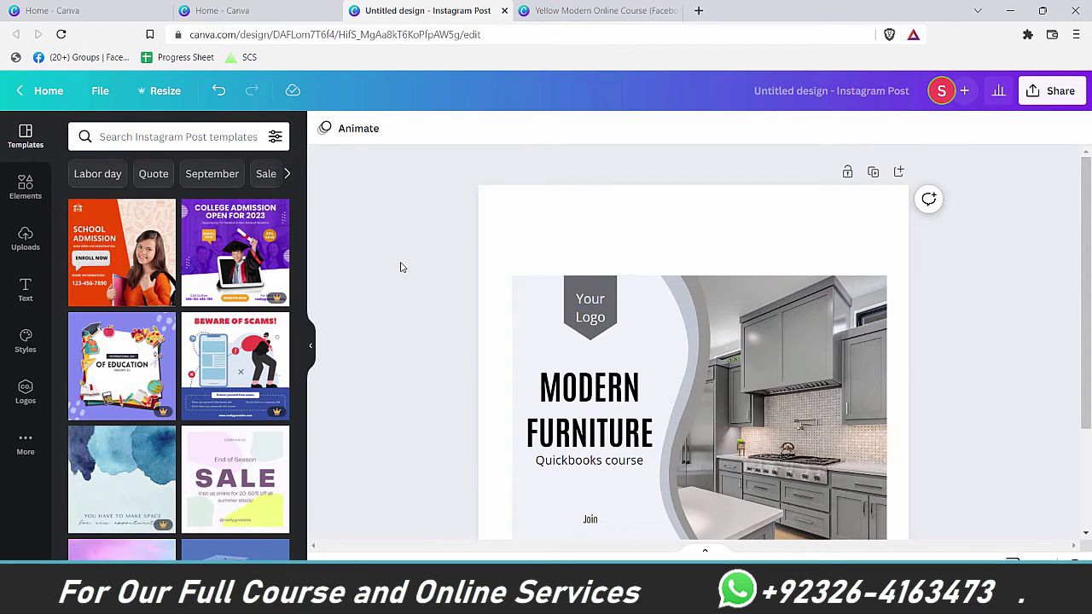
- Close the untitled Instagram Post design and return from the Facebook Post design to the home page
click(580, 10)
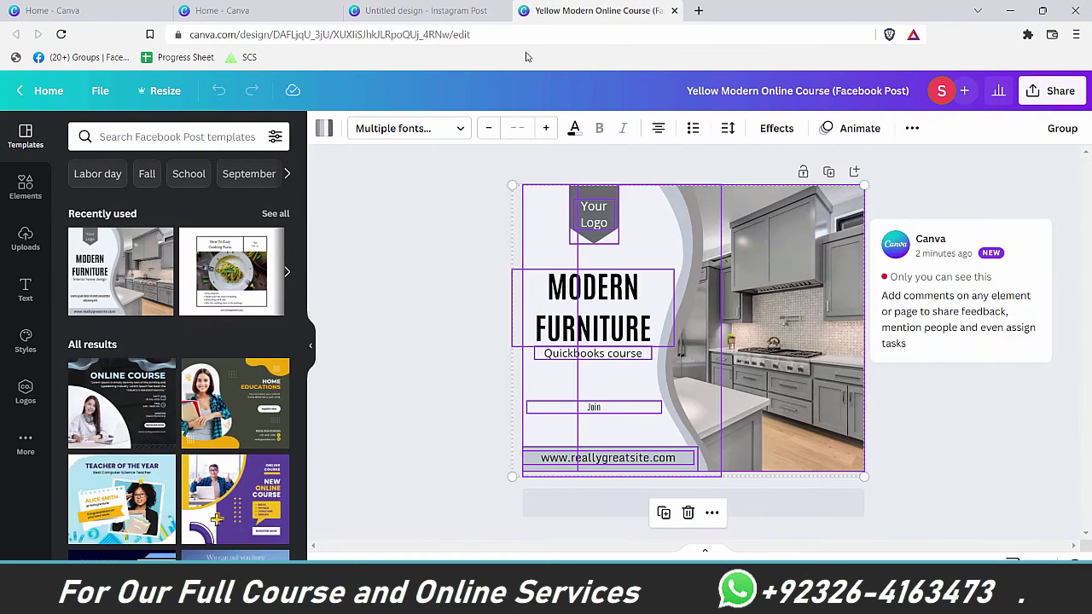
click(454, 80)
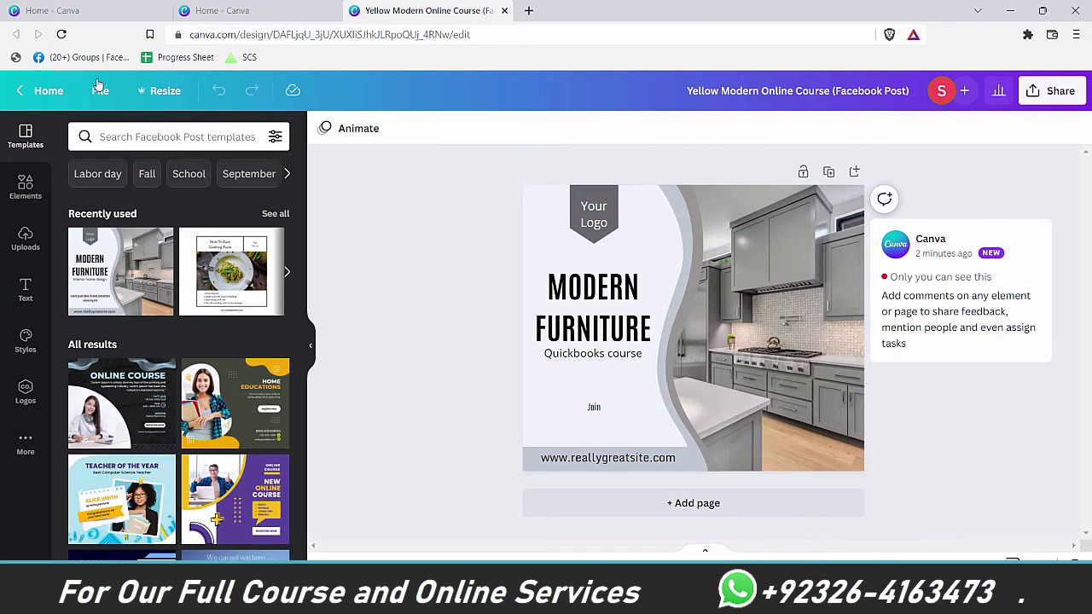
click(43, 90)
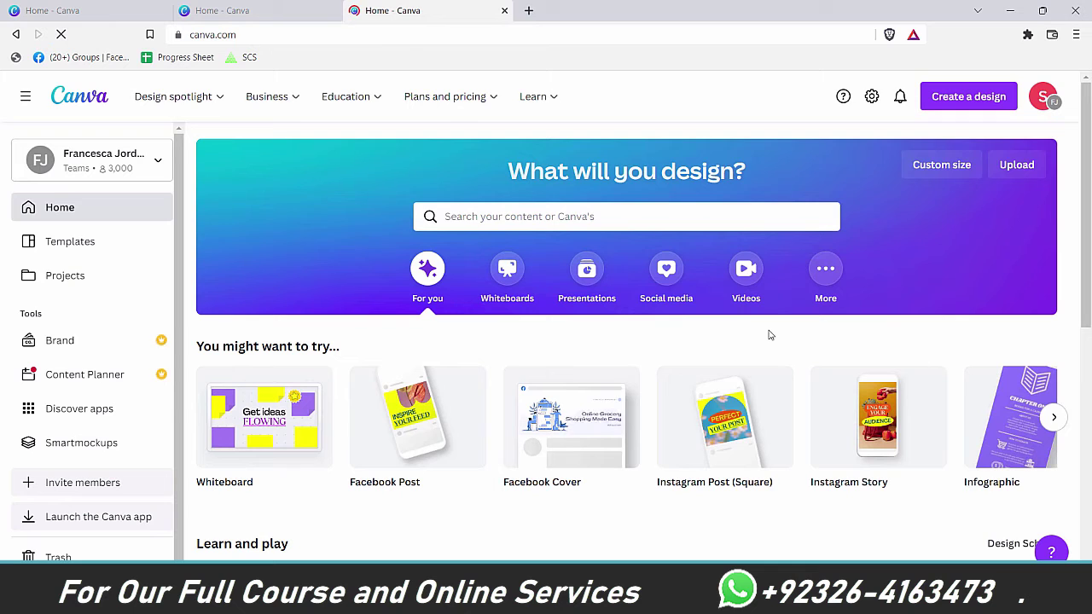
click(753, 279)
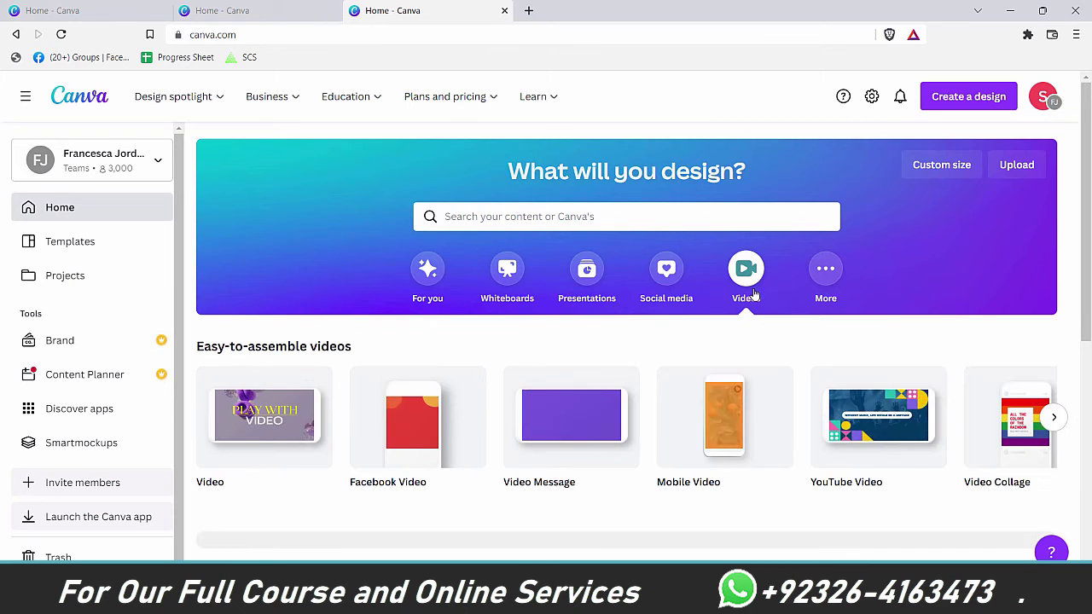
click(580, 435)
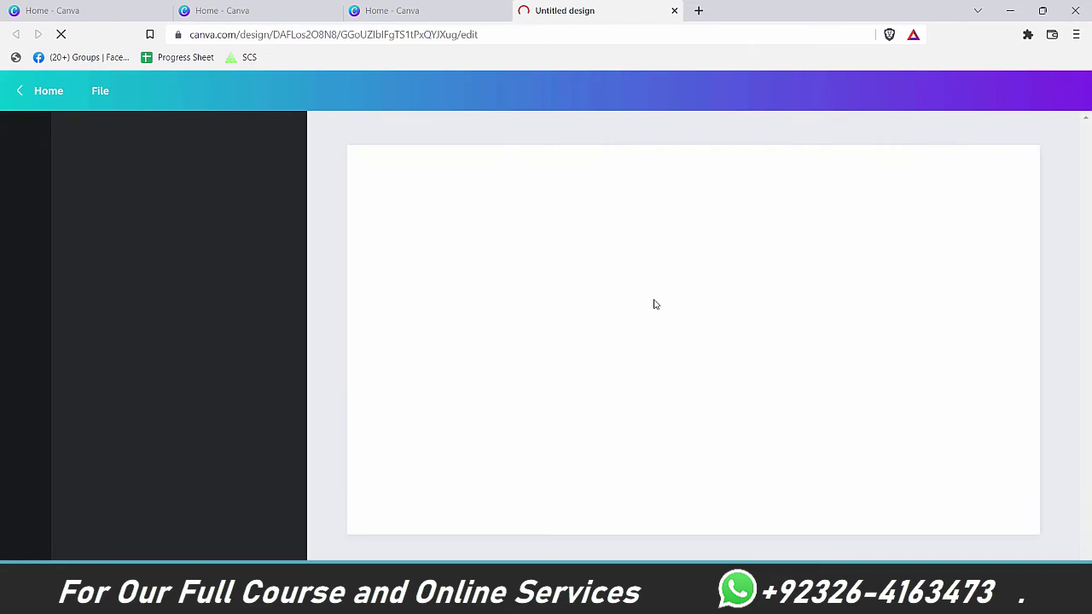
scroll(229, 353, down, 5)
scroll(227, 353, down, 2)
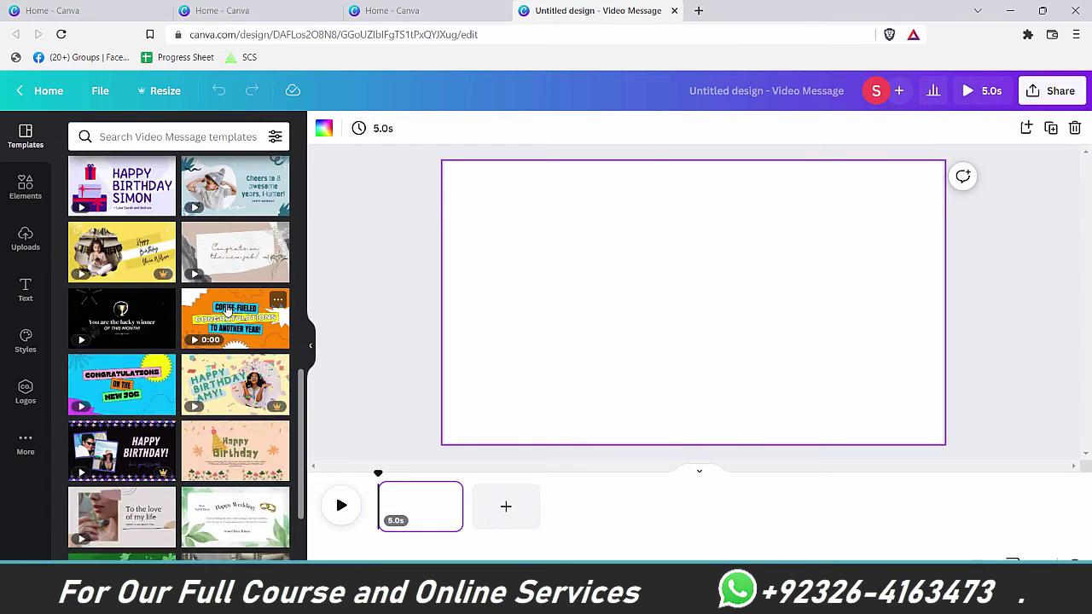
click(230, 315)
click(126, 269)
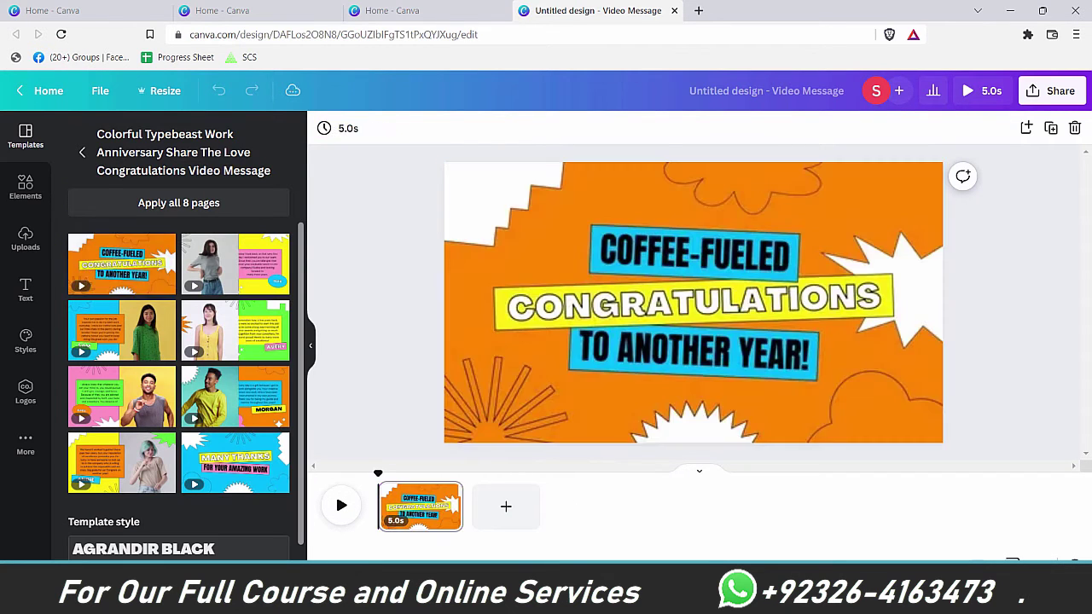
click(340, 505)
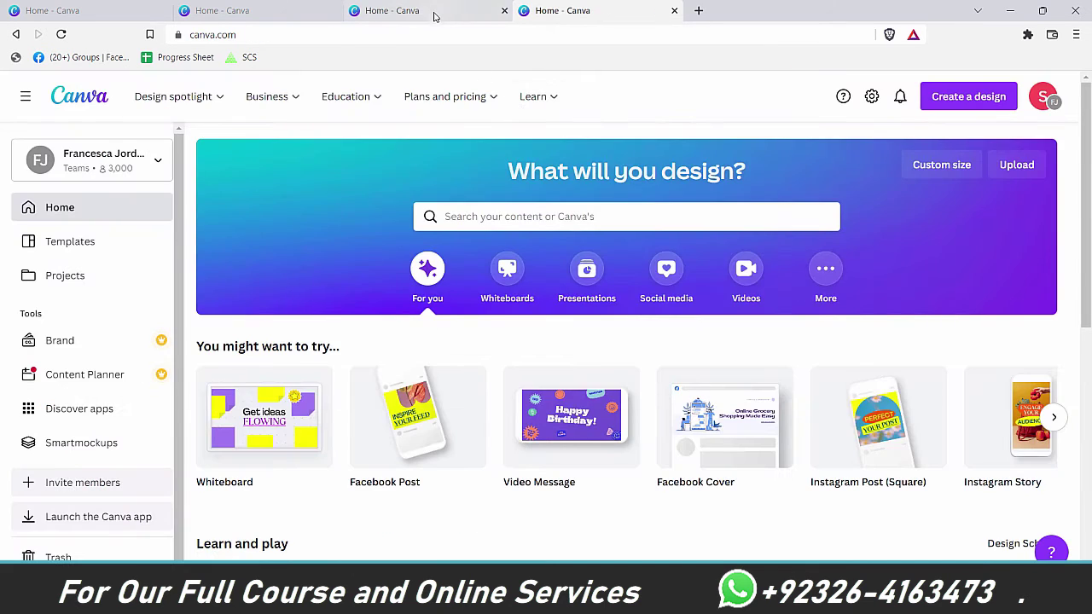
click(379, 11)
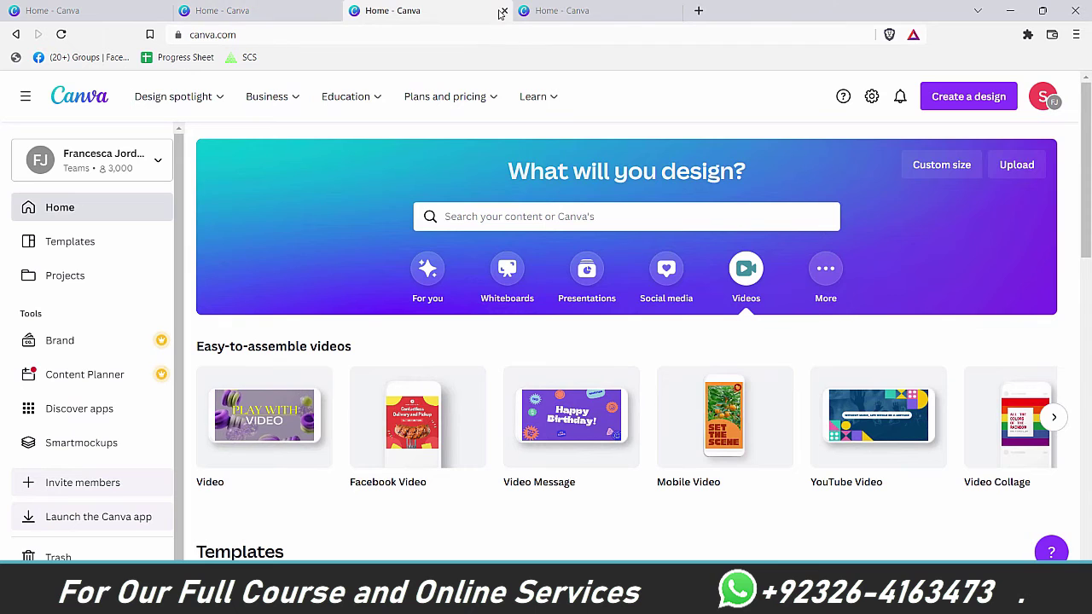
key(ctrl+w)
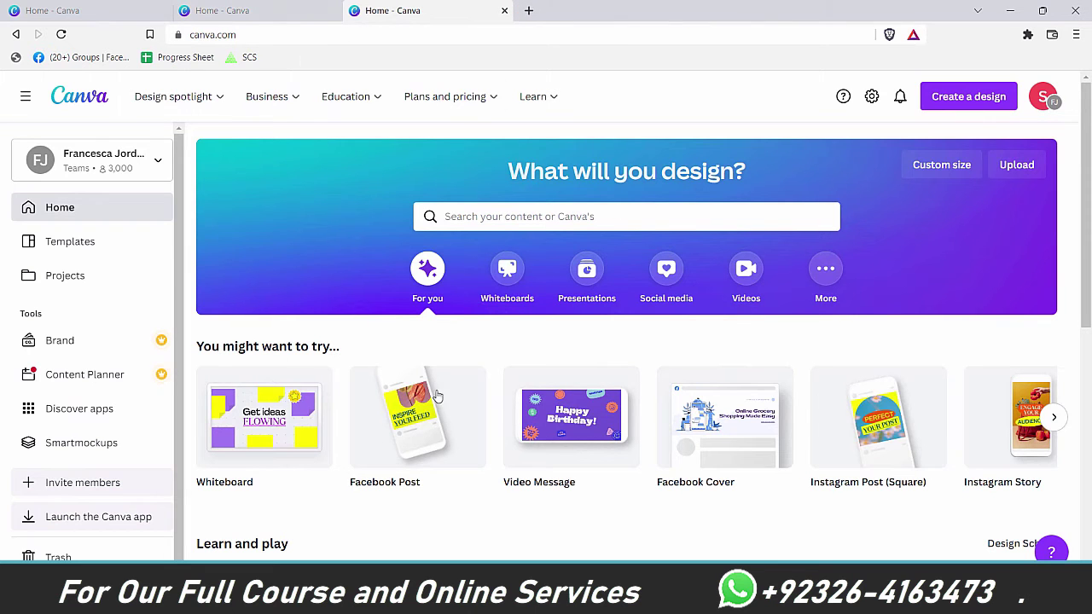
- Create a new Video design and fill its page with the news studio template featuring a live reporter
scroll(613, 339, down, 3)
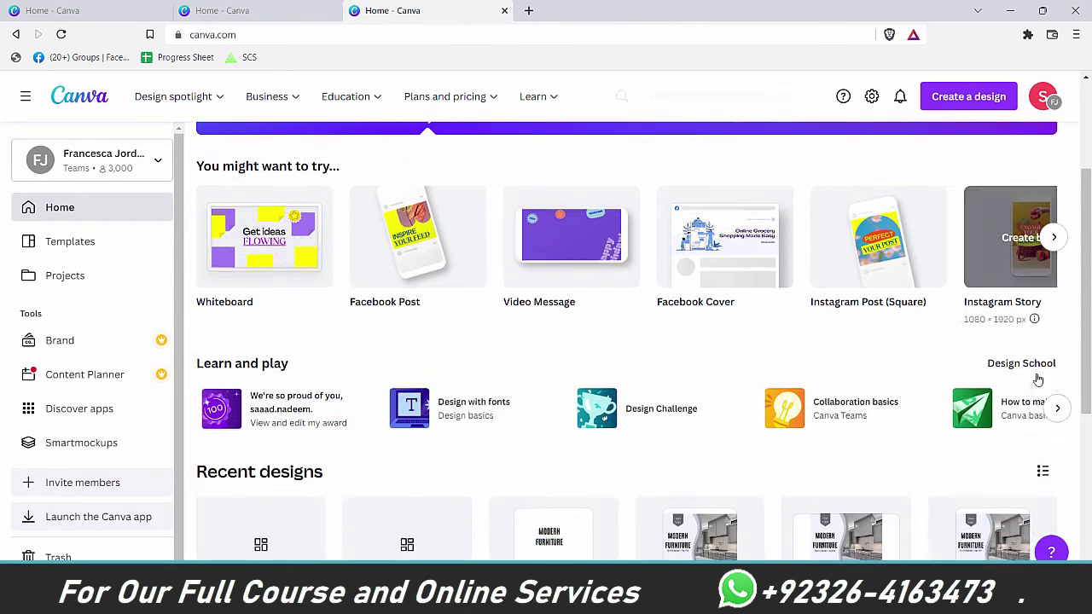
scroll(613, 339, up, 3)
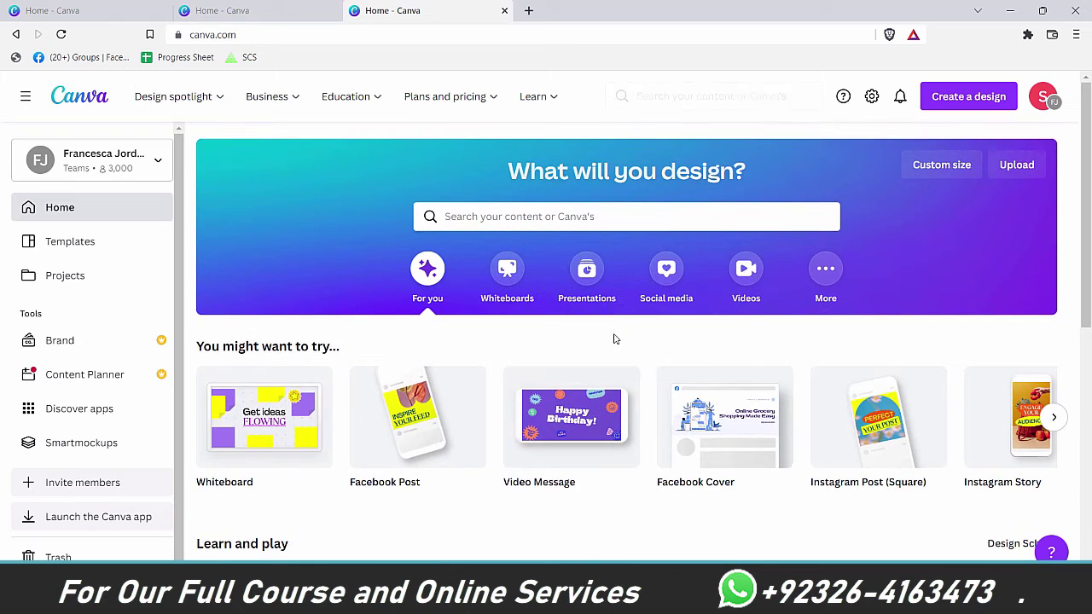
click(746, 269)
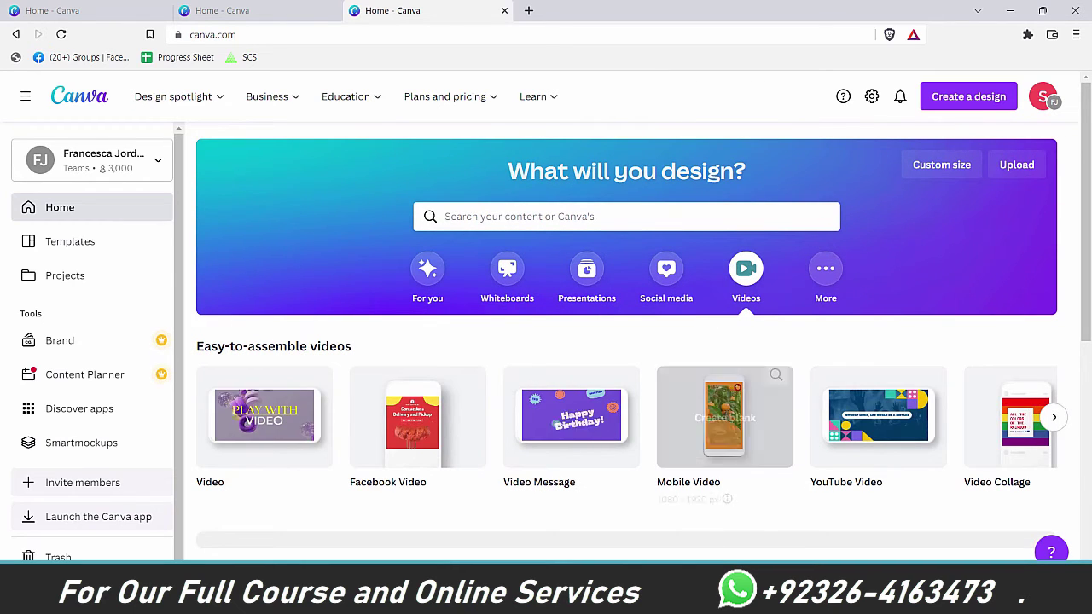
click(264, 417)
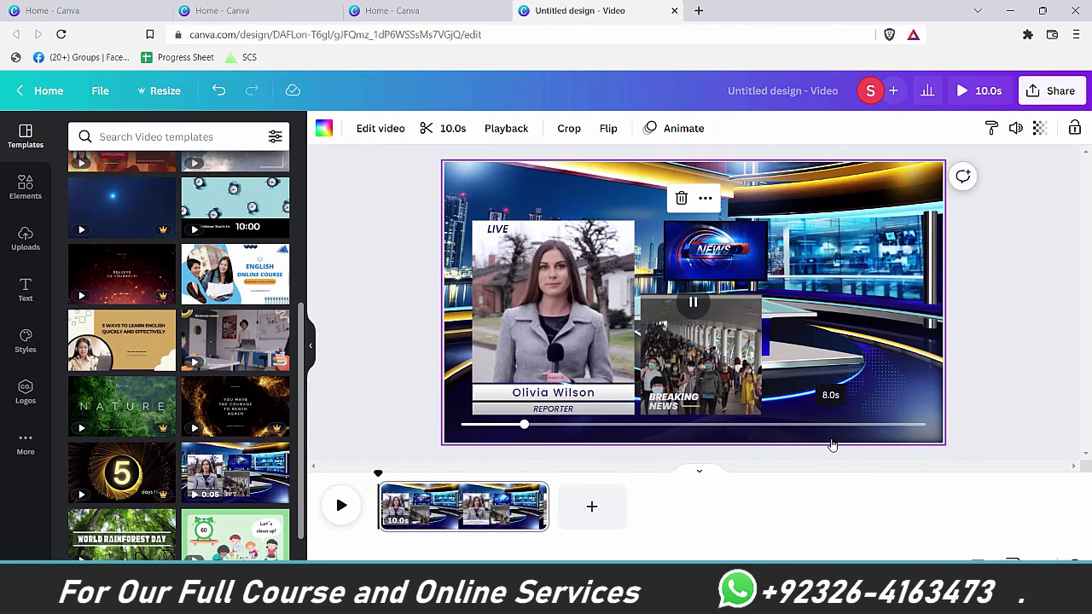
click(401, 248)
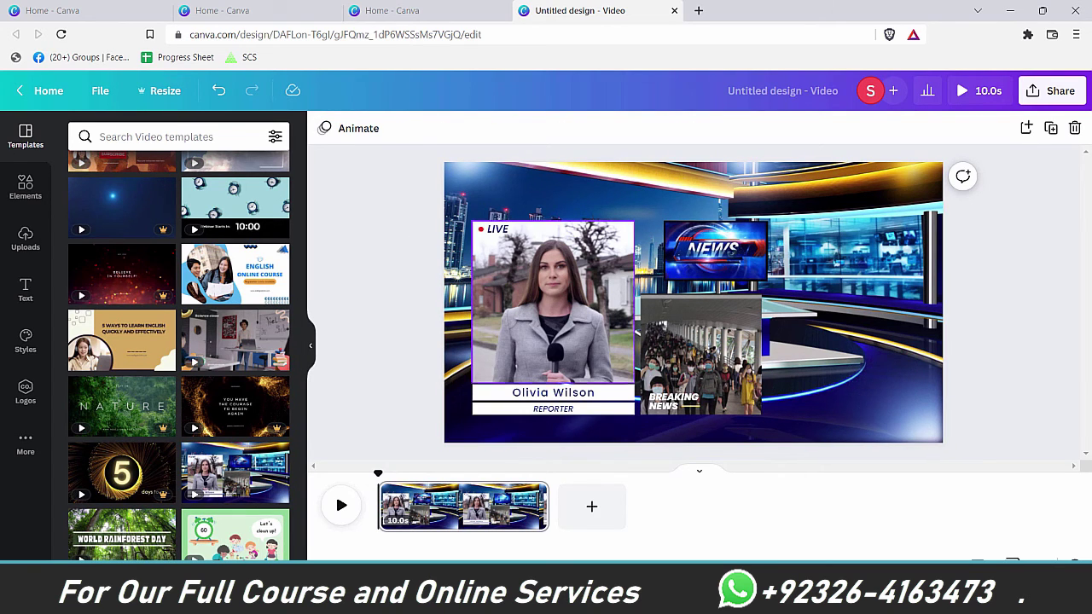
- Make a resized copy of the news video as an Instagram Post (Square)
click(167, 91)
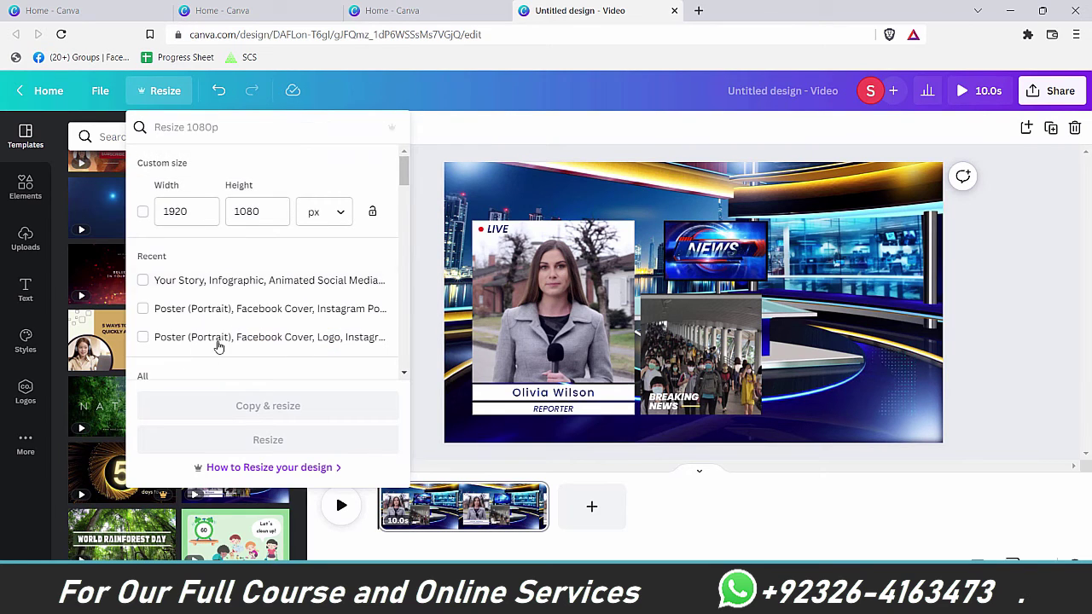
scroll(275, 292, down, 3)
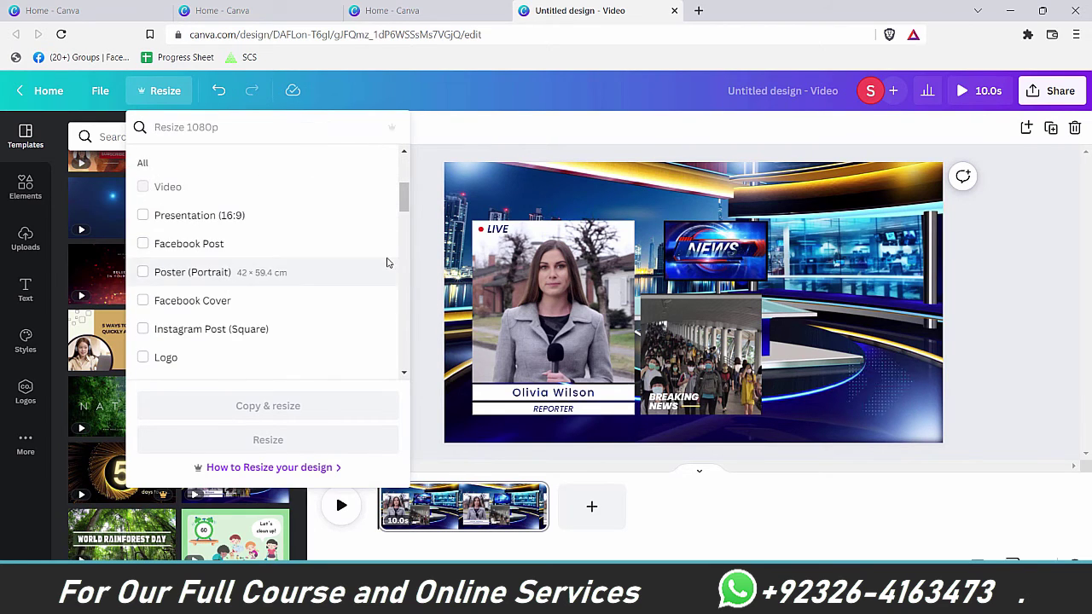
click(145, 329)
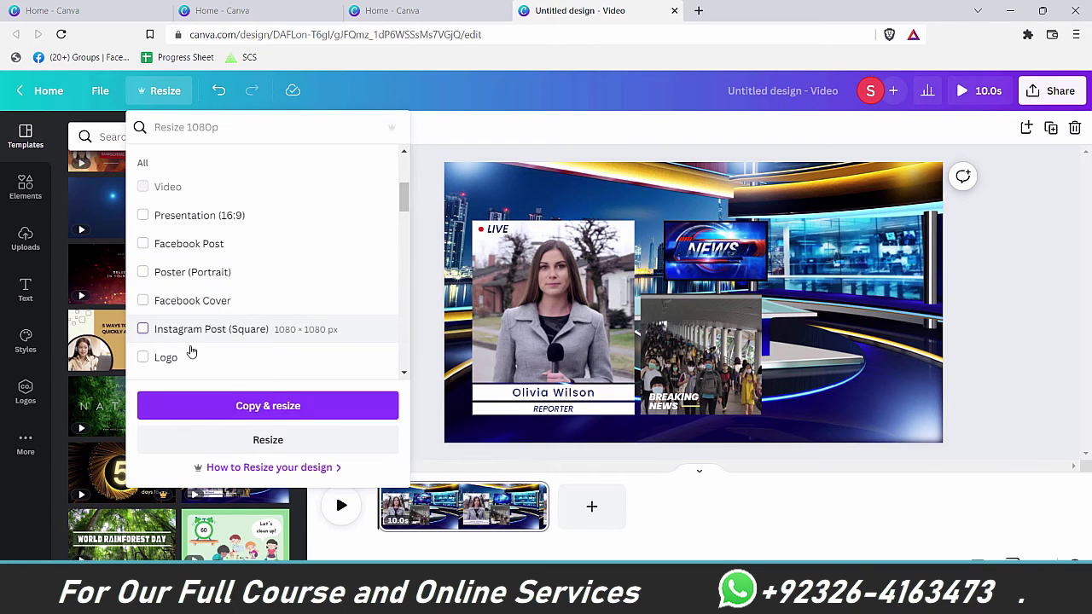
click(314, 416)
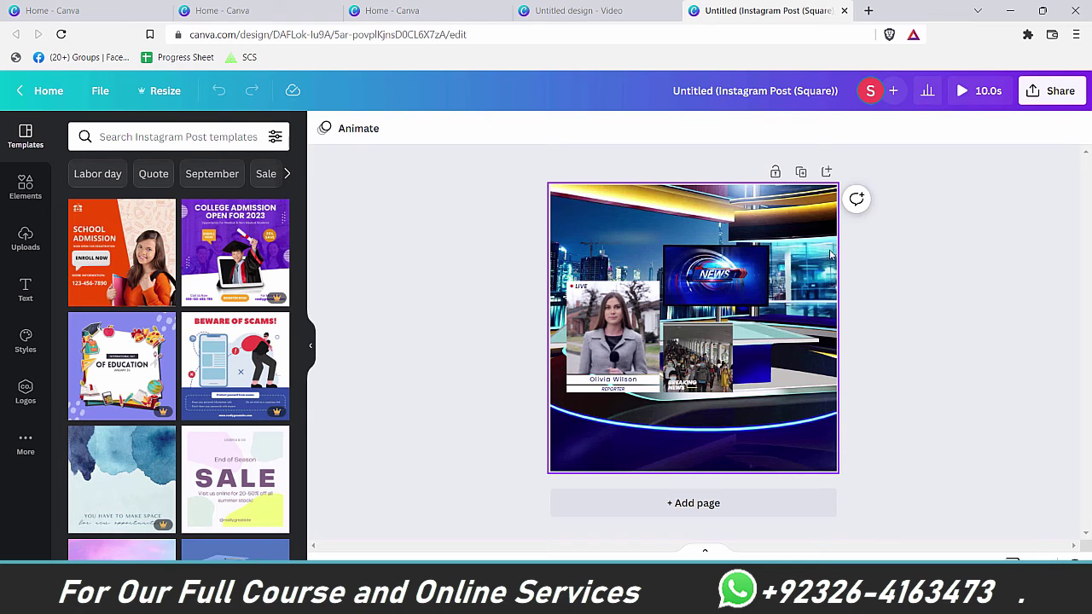
- Shift the news studio background video to the left within its crop on the square page, and deselect it
double_click(655, 212)
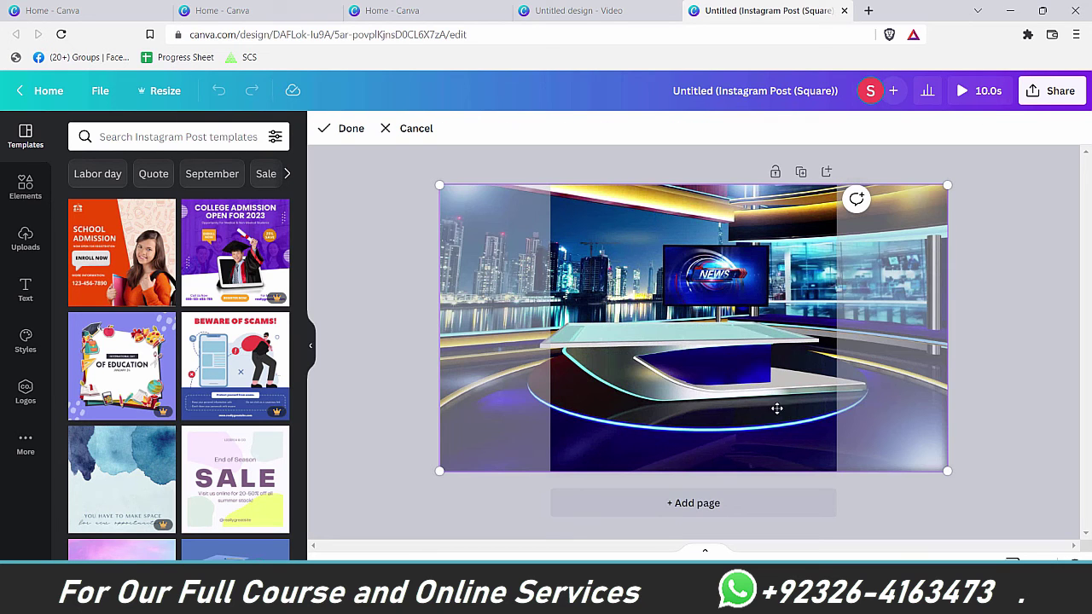
drag(776, 407, 672, 393)
click(949, 357)
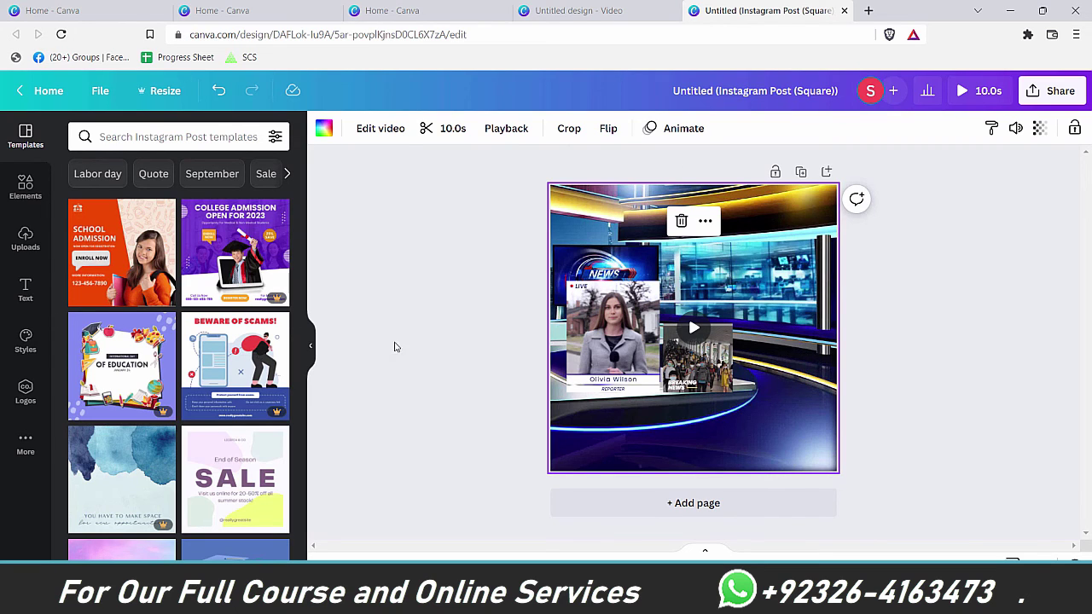
click(434, 289)
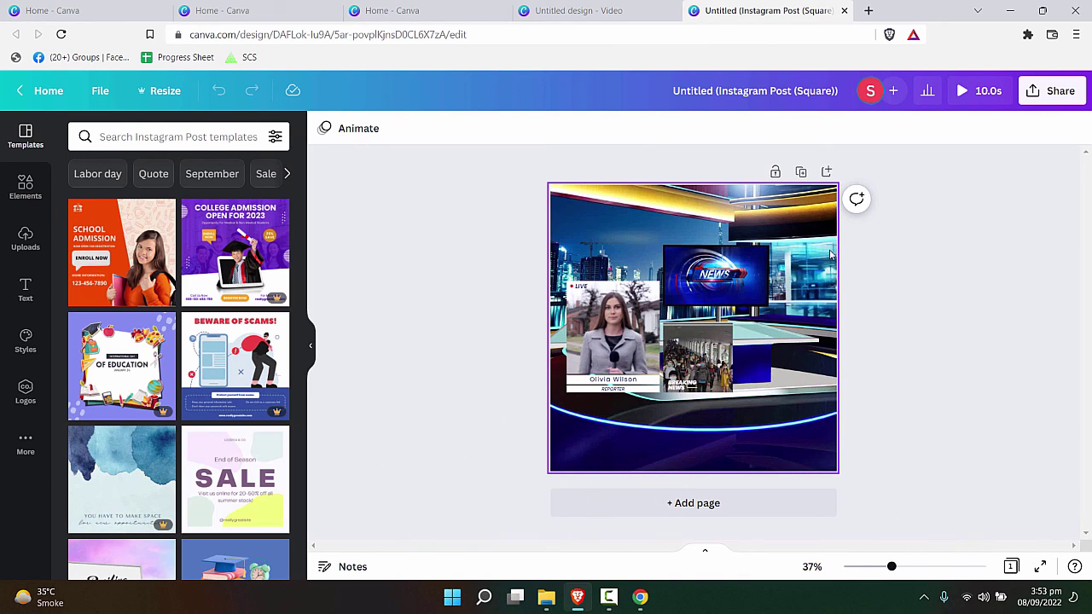
- Recrop the square page's studio background by sliding the video left until its right part fills the frame
double_click(656, 218)
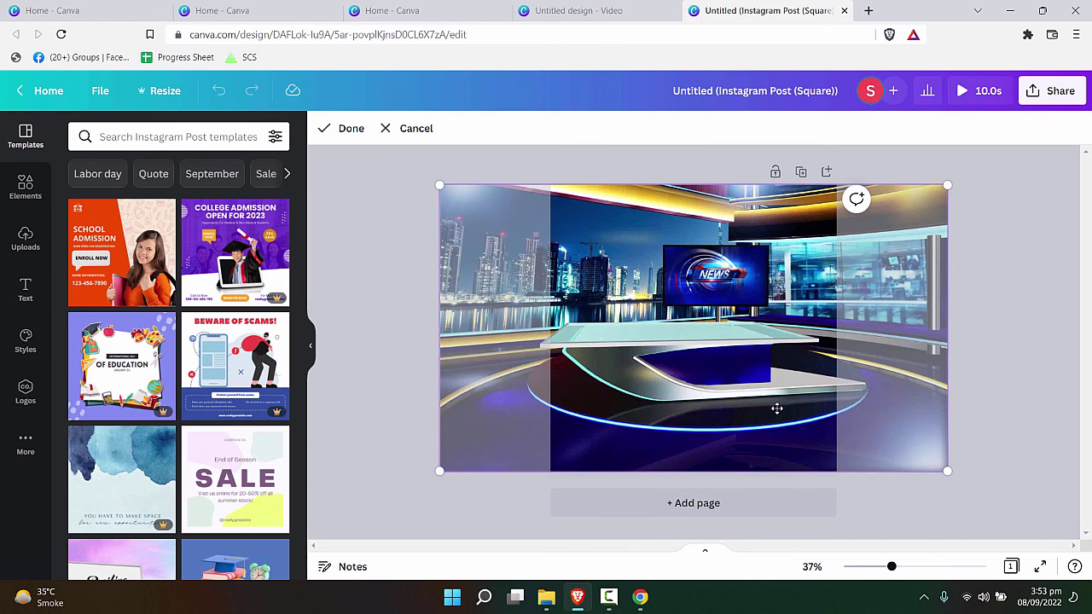
drag(777, 408, 682, 395)
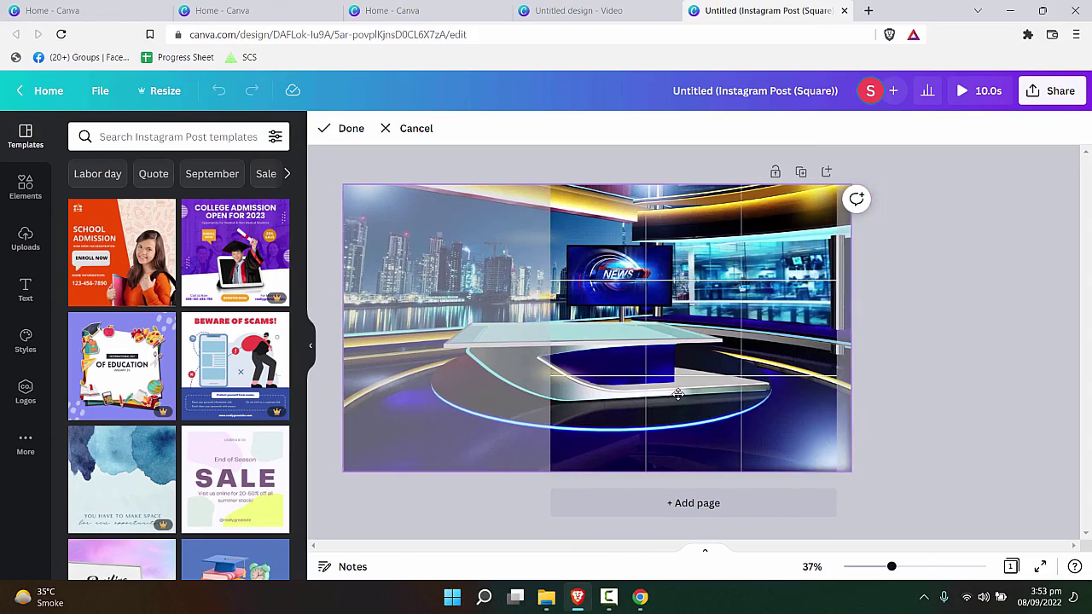